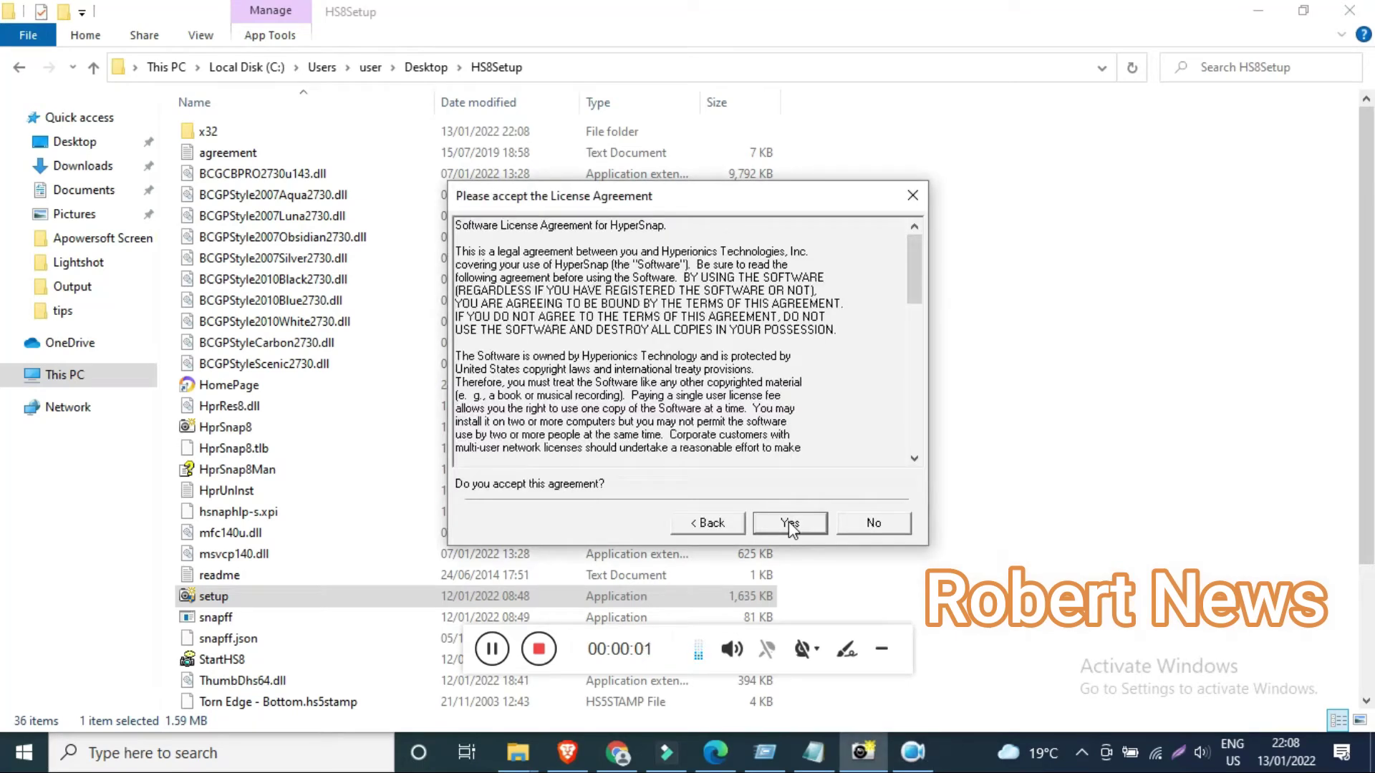
Accept the license and install HyperSnap 8.20.00 for all users in the default folder
{"action": "left_click", "coordinate": [790, 524]}
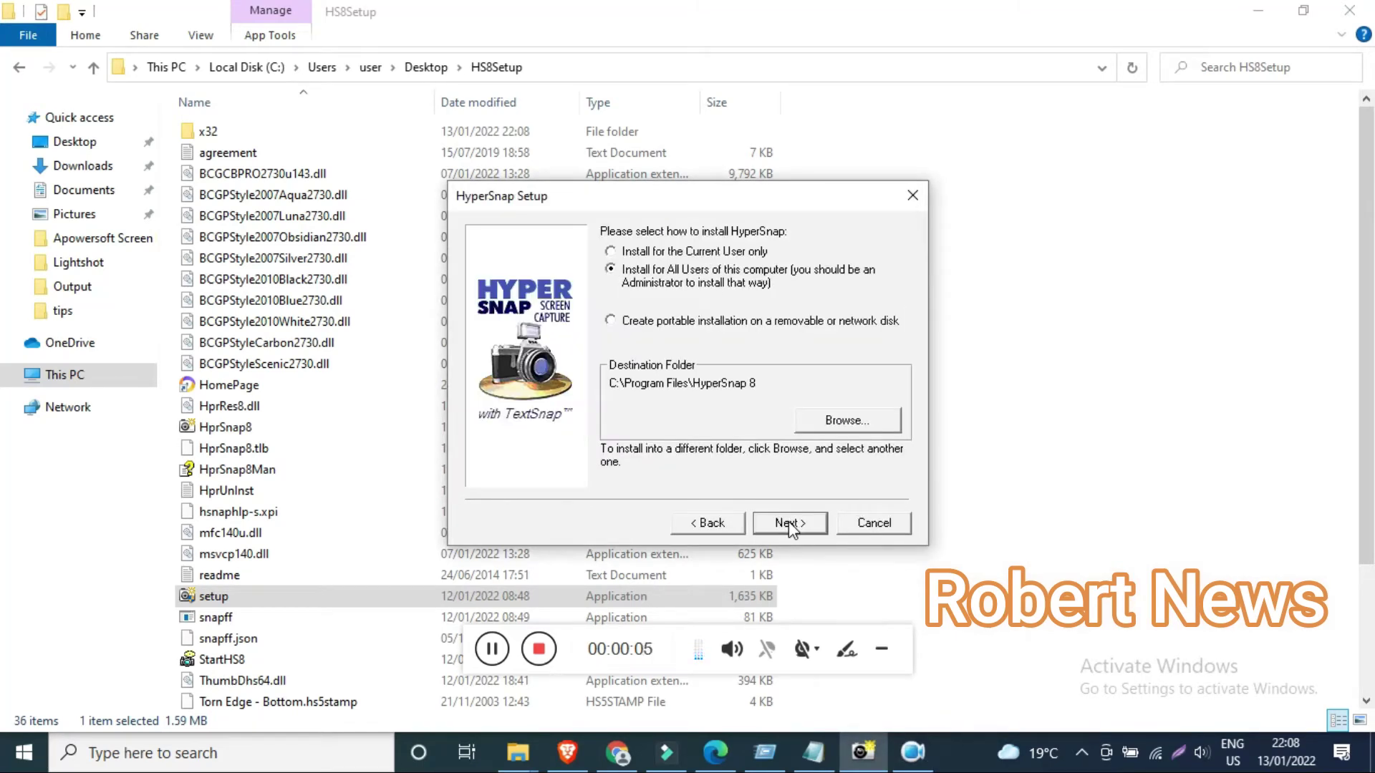
{"action": "left_click", "coordinate": [788, 524]}
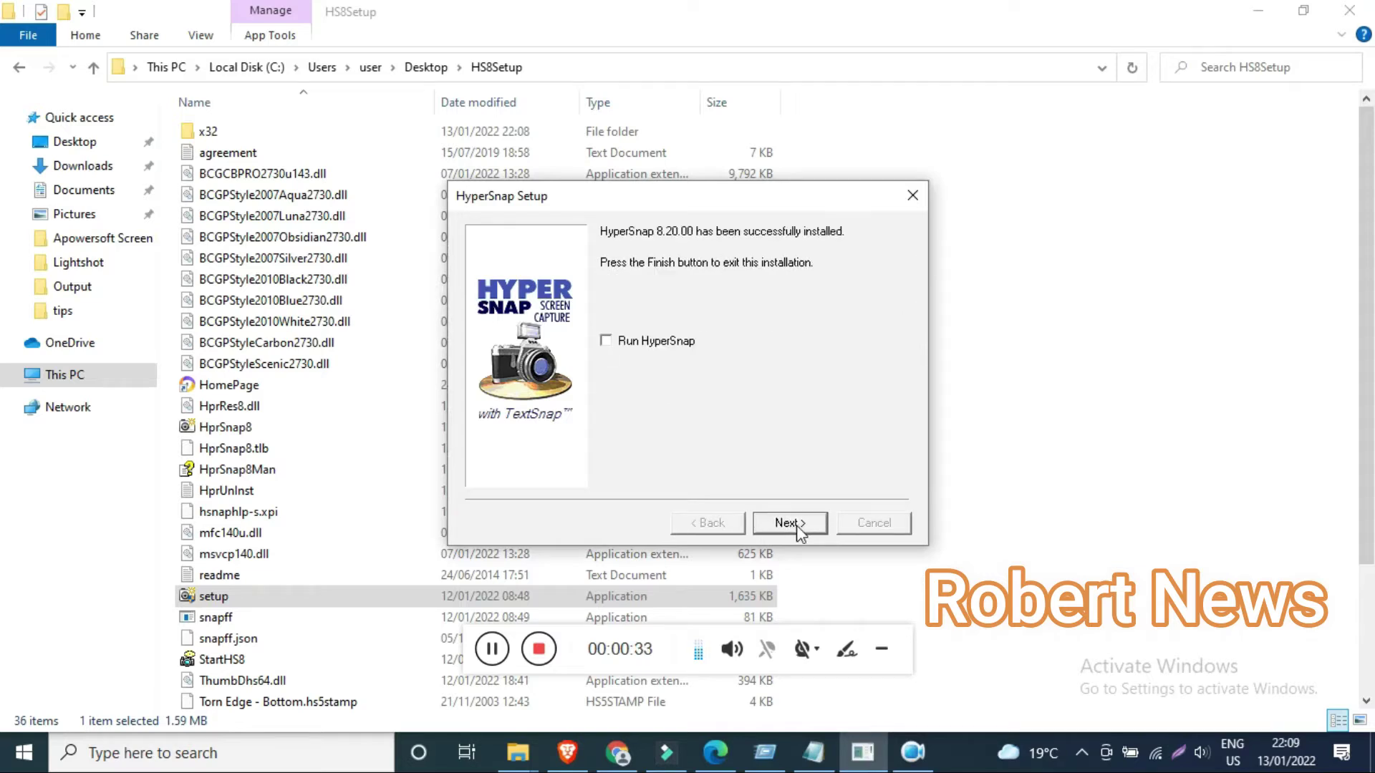
{"action": "left_click", "coordinate": [797, 529]}
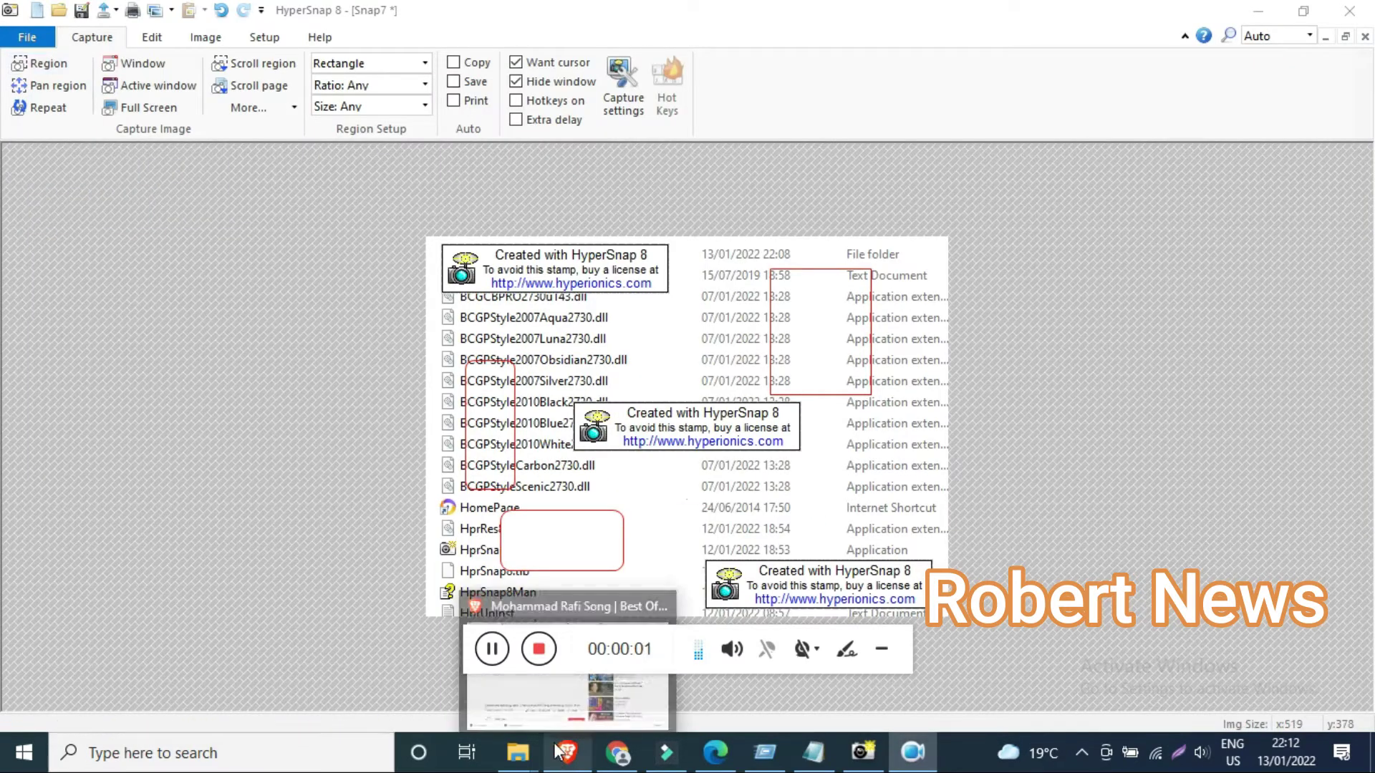
Capture the YouTube Studio dashboard area in Edge using the Ctrl+Shift+R region shortcut
{"action": "key", "text": "alt+Tab"}
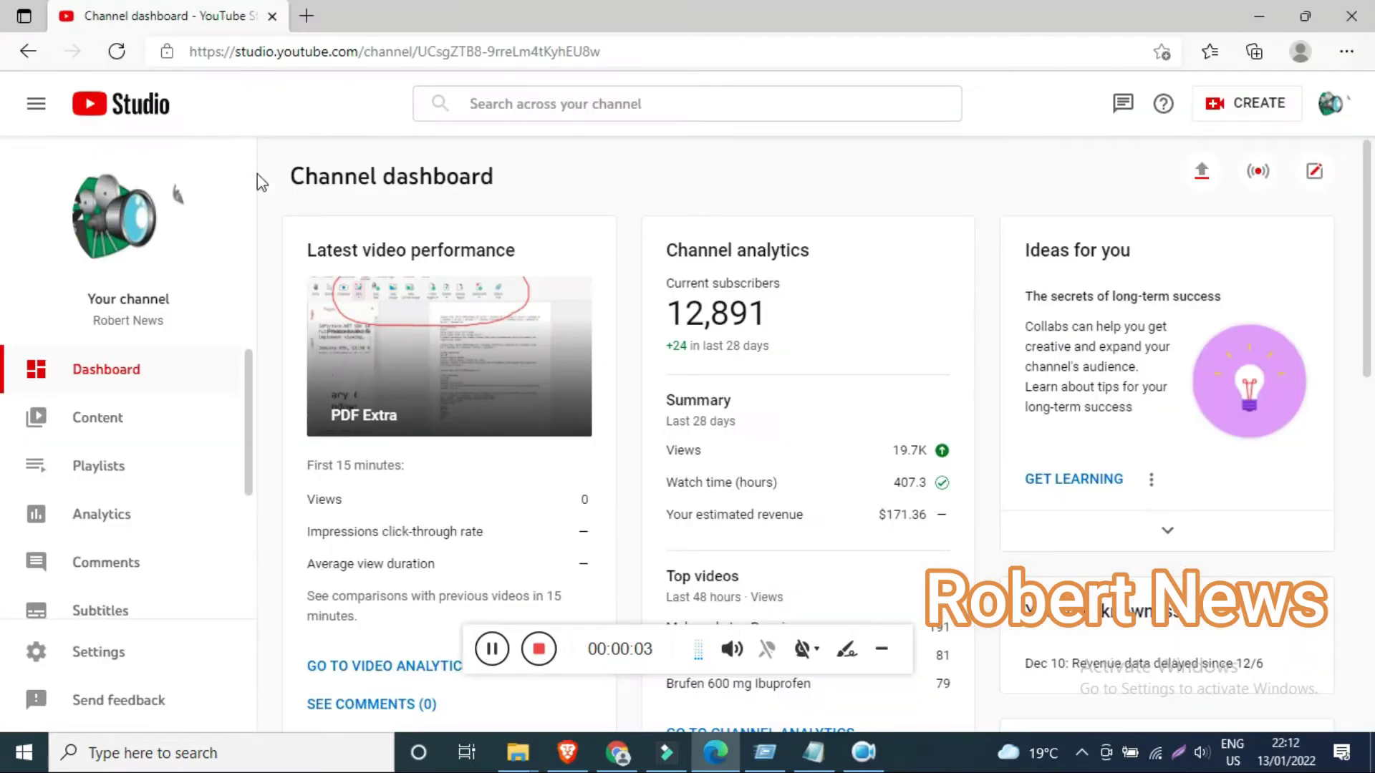
{"action": "key", "text": "ctrl+shift+r"}
{"action": "left_click_drag", "start_coordinate": [254, 151], "coordinate": [850, 587]}
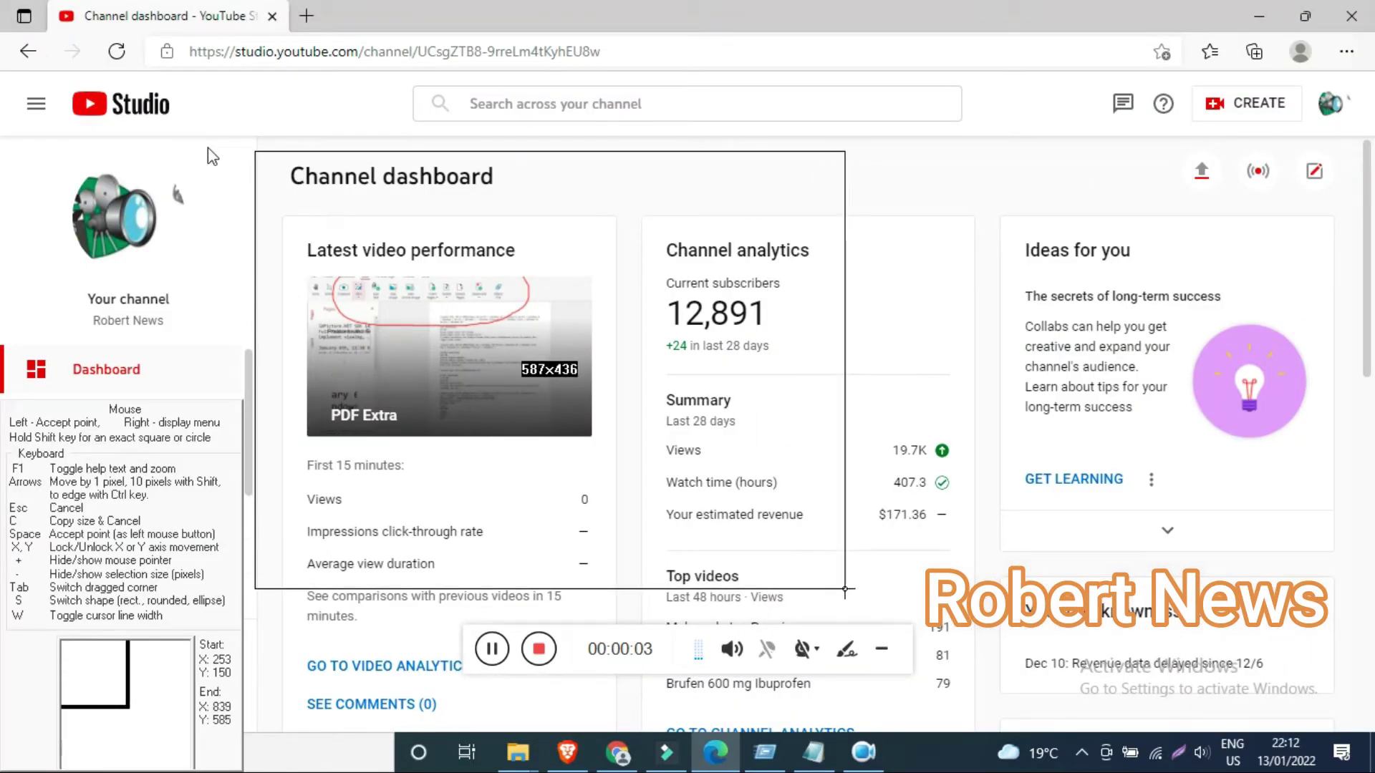
{"action": "left_click", "coordinate": [847, 588]}
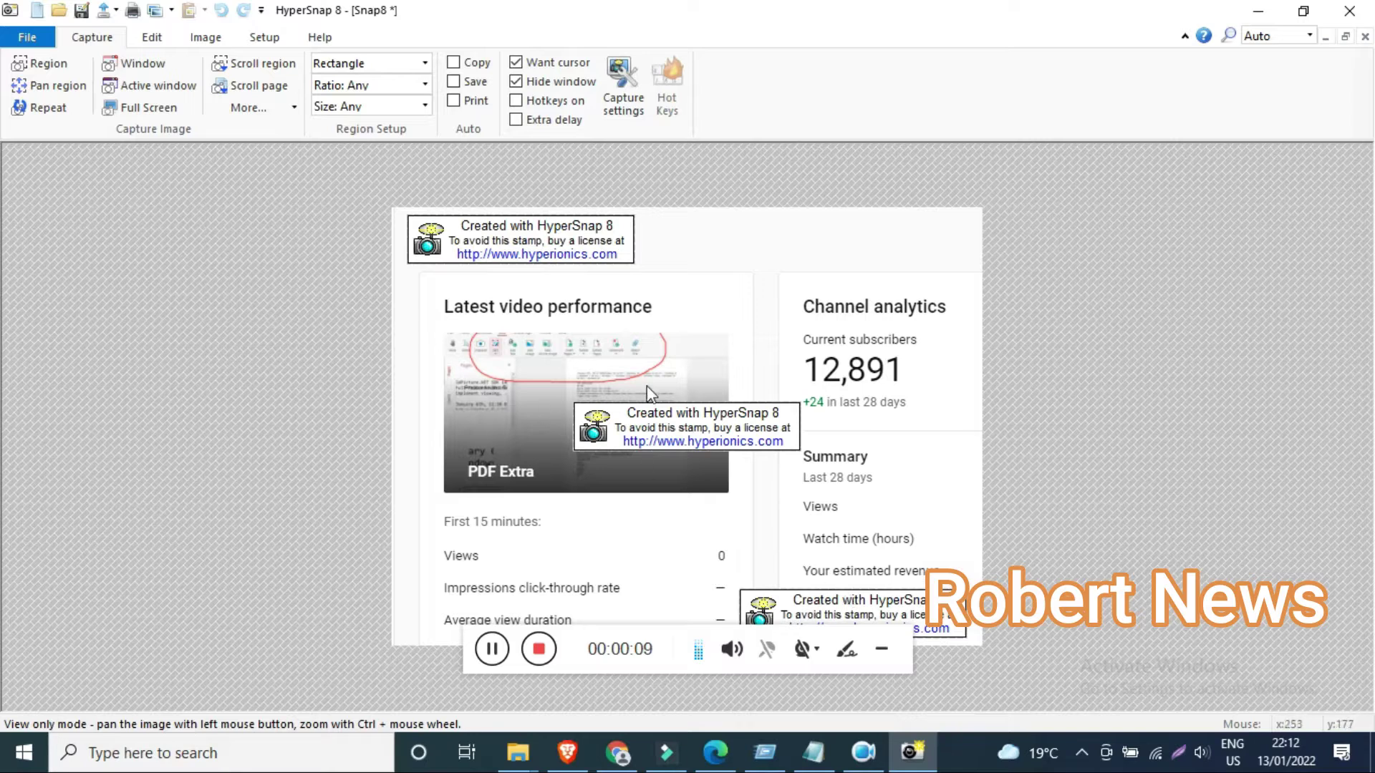
Recapture the region from the Channel dashboard heading down, creating Snap9
{"action": "left_click", "coordinate": [39, 70]}
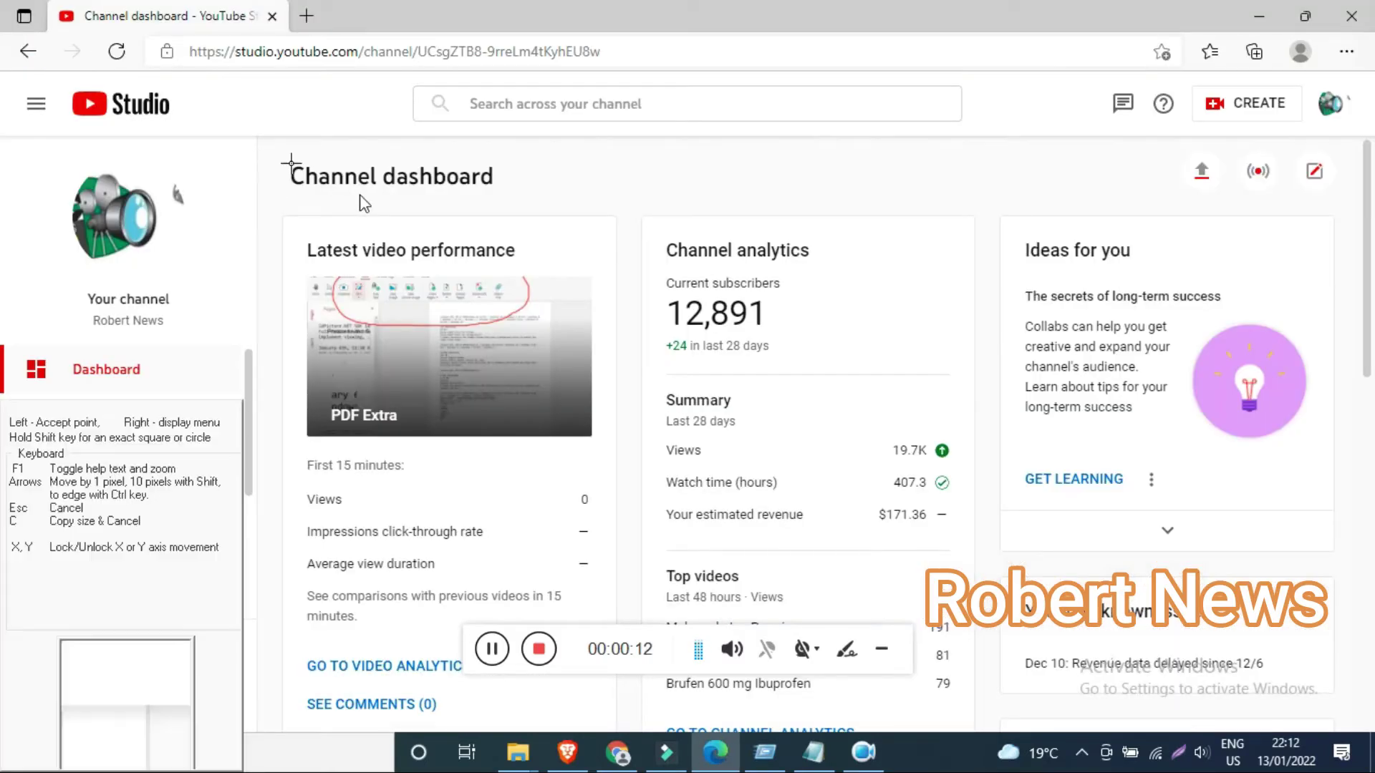
{"action": "left_click", "coordinate": [251, 137]}
{"action": "left_click", "coordinate": [871, 575]}
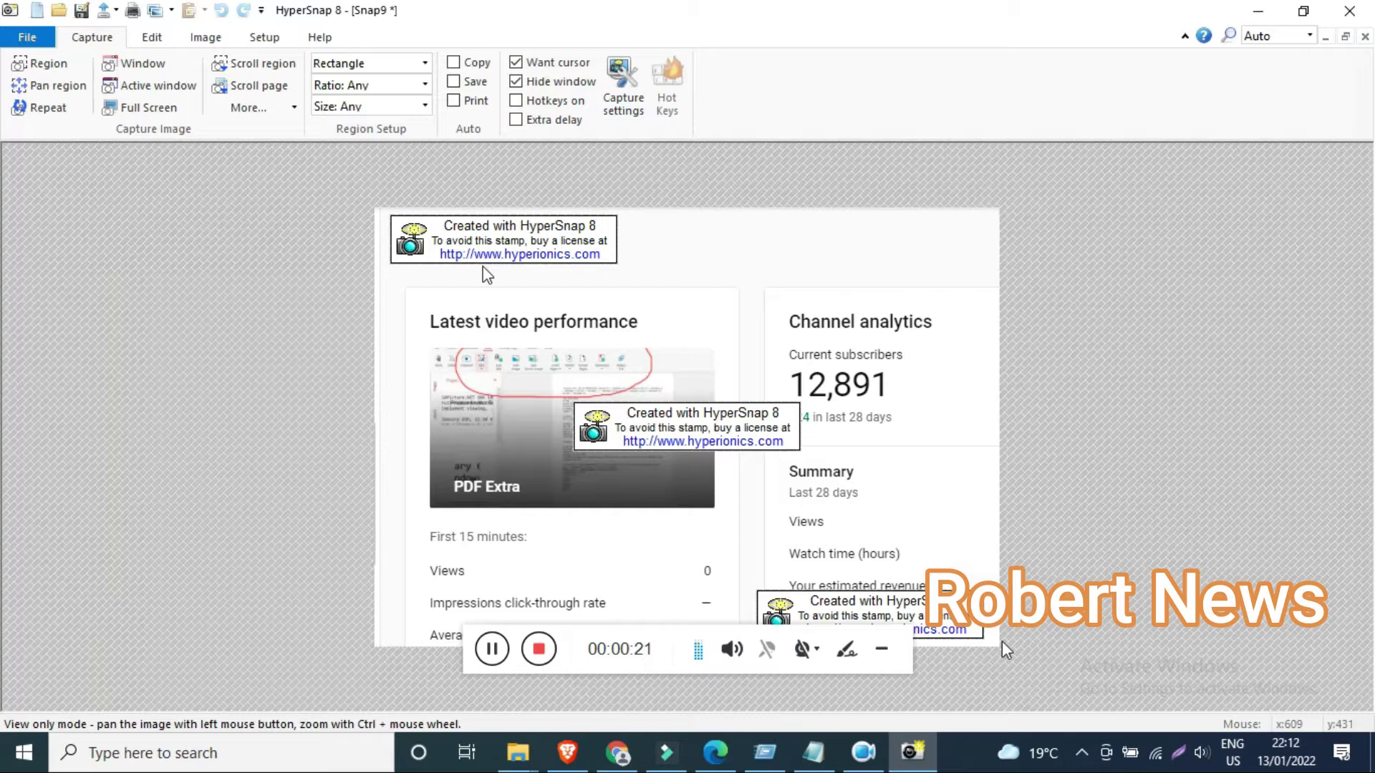
Capture the Channel analytics and Ideas panels as Snap10, then repeat it for Snap11
{"action": "left_click", "coordinate": [38, 84]}
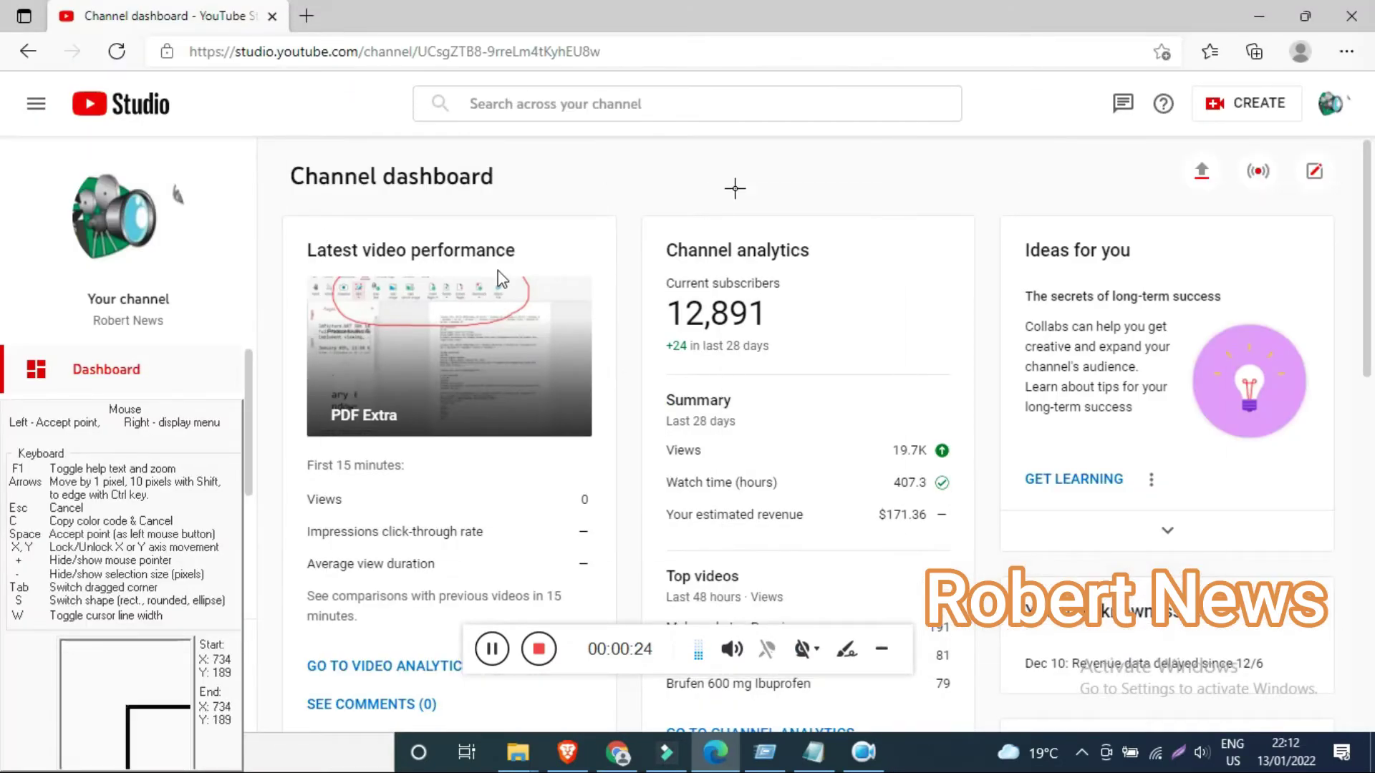
{"action": "left_click", "coordinate": [698, 195]}
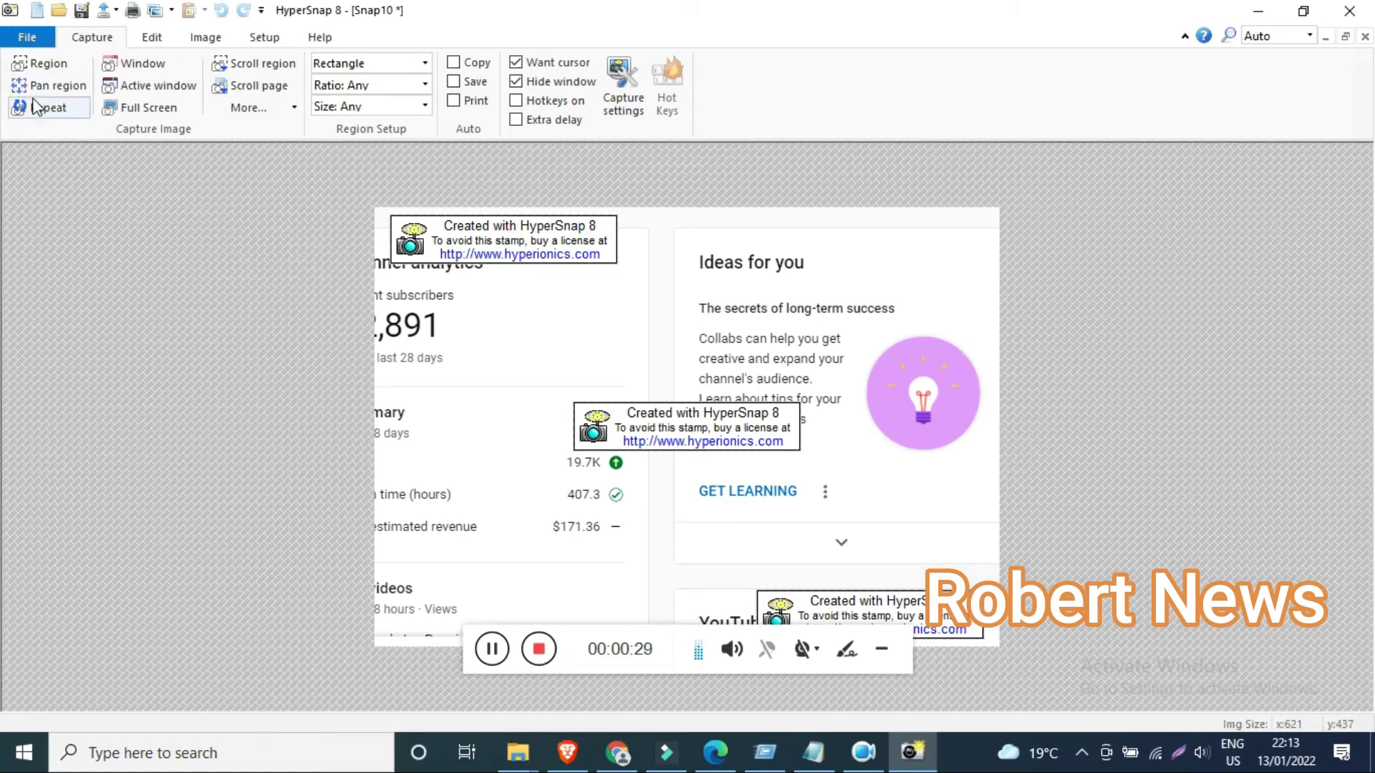
{"action": "left_click", "coordinate": [39, 108]}
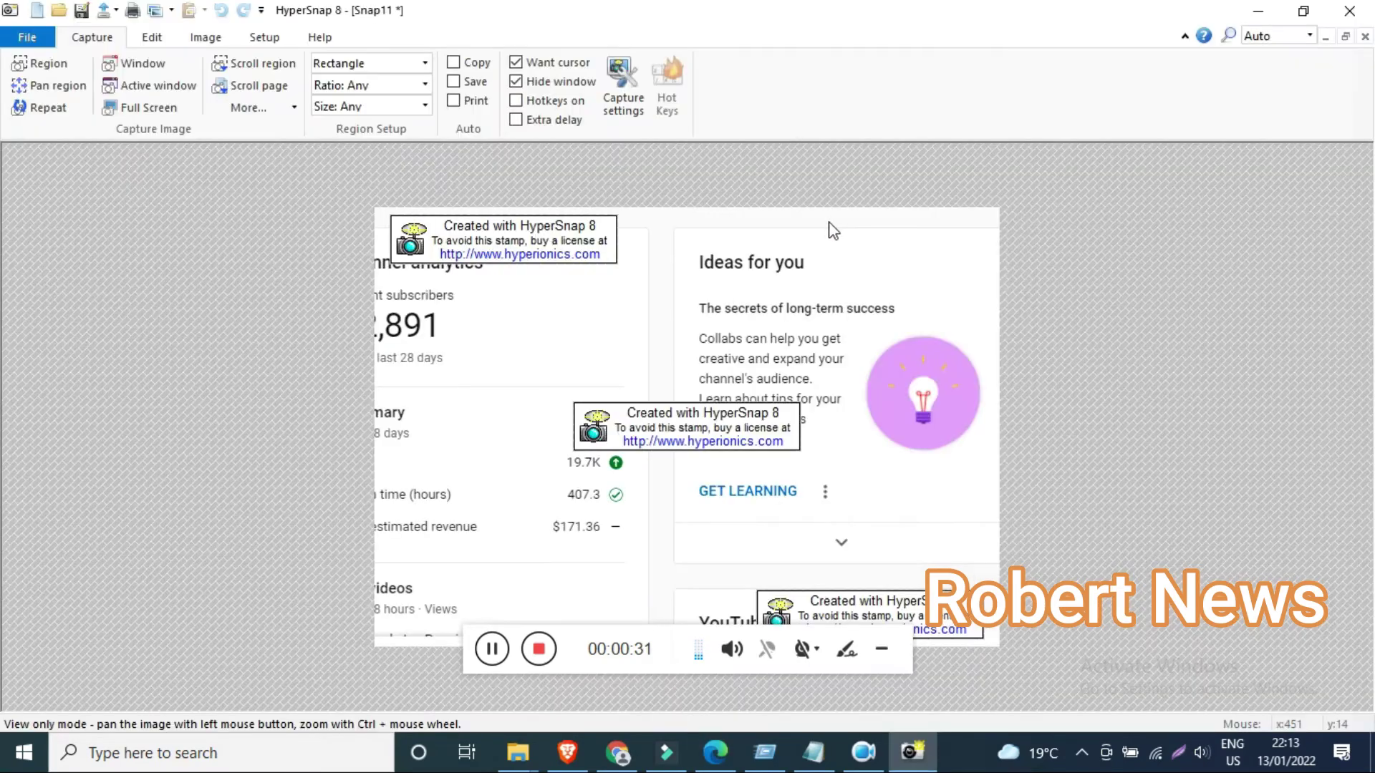
{"action": "left_click", "coordinate": [159, 64]}
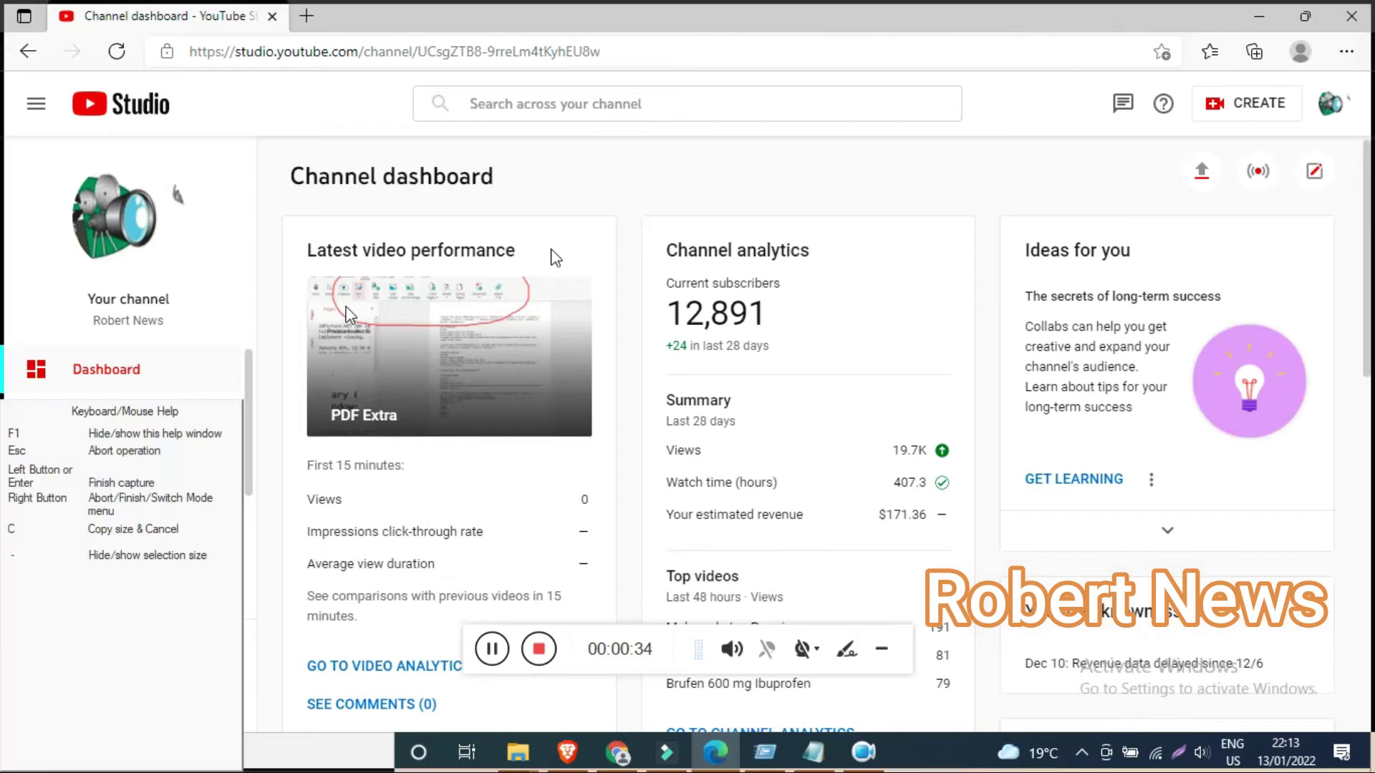
Finish the whole-dashboard capture and take two more captures of the dashboard
{"action": "left_click", "coordinate": [286, 267]}
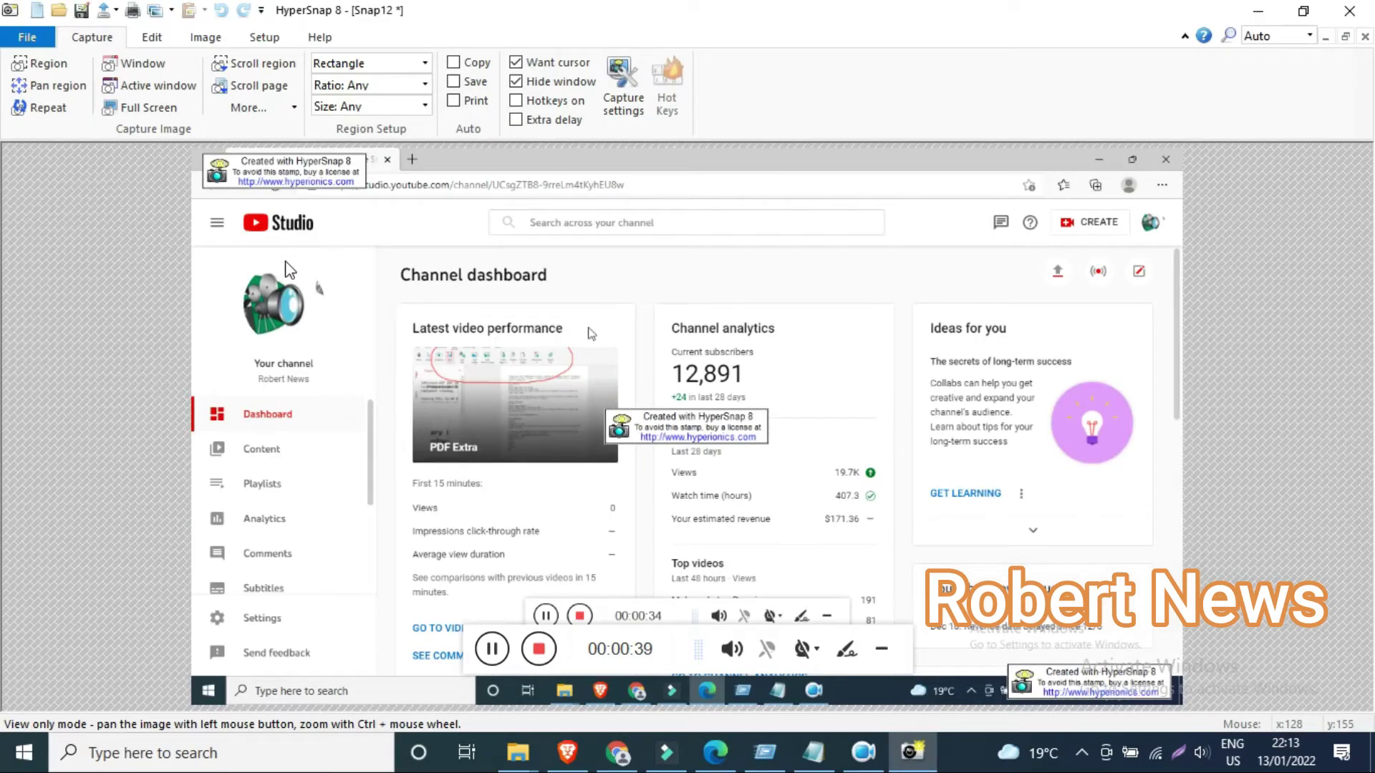
{"action": "left_click", "coordinate": [150, 107]}
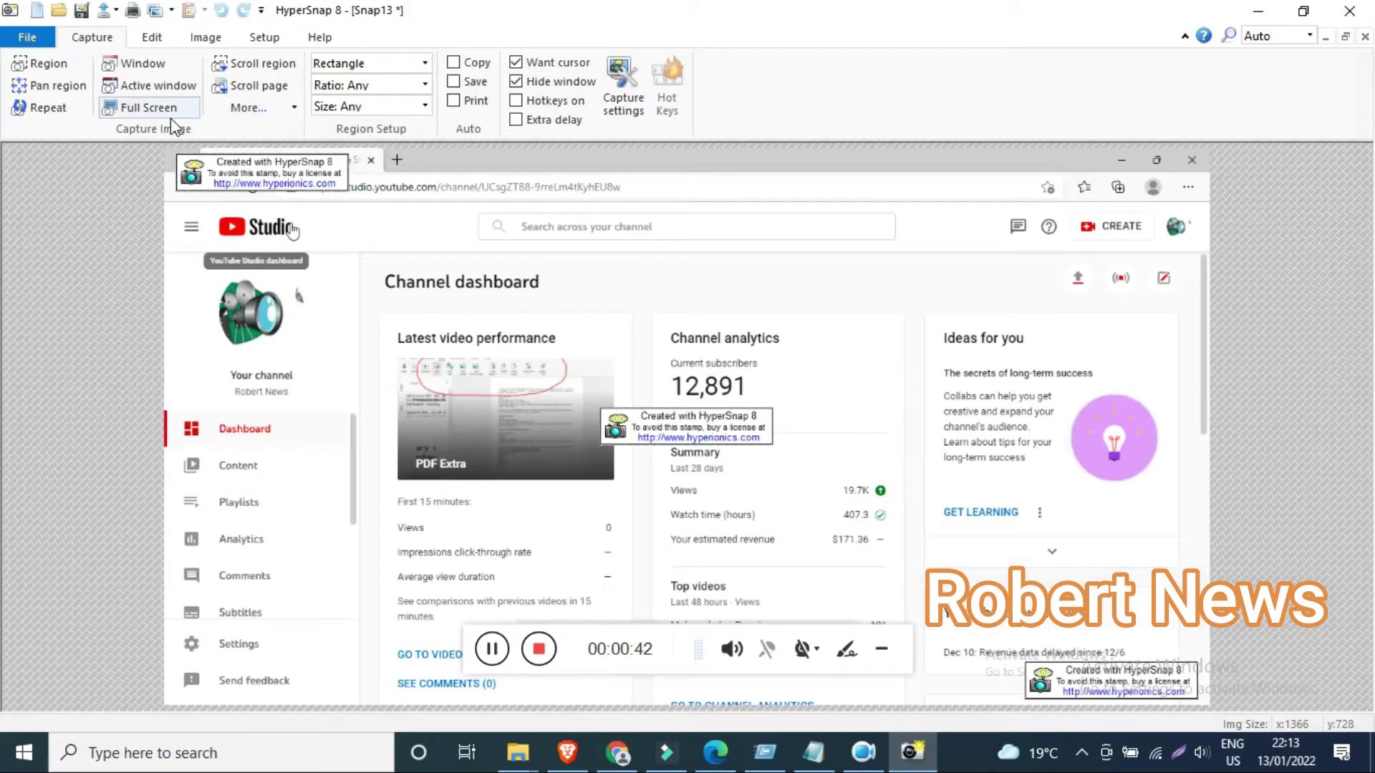
{"action": "left_click", "coordinate": [154, 107]}
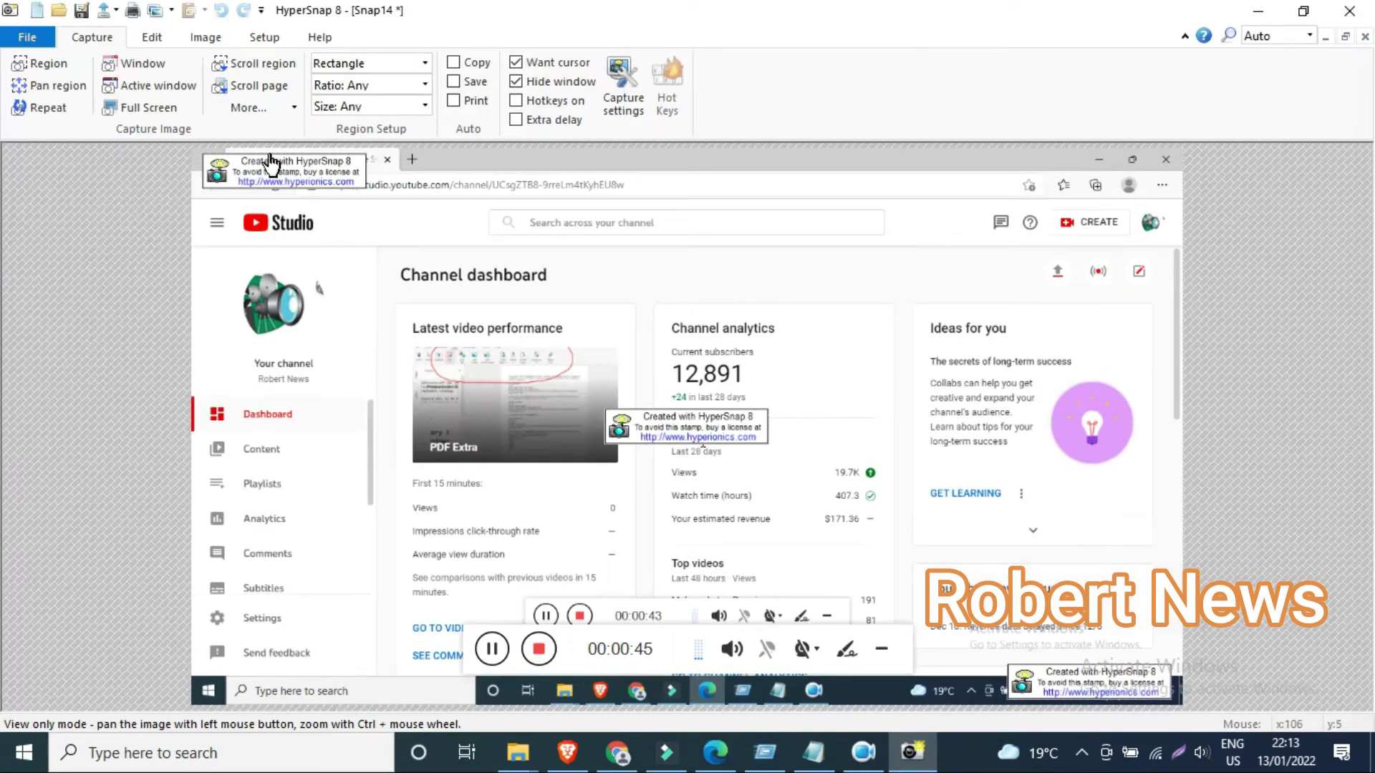
Mark out the two corners of a scrolling-region capture on the dashboard
{"action": "left_click", "coordinate": [242, 67]}
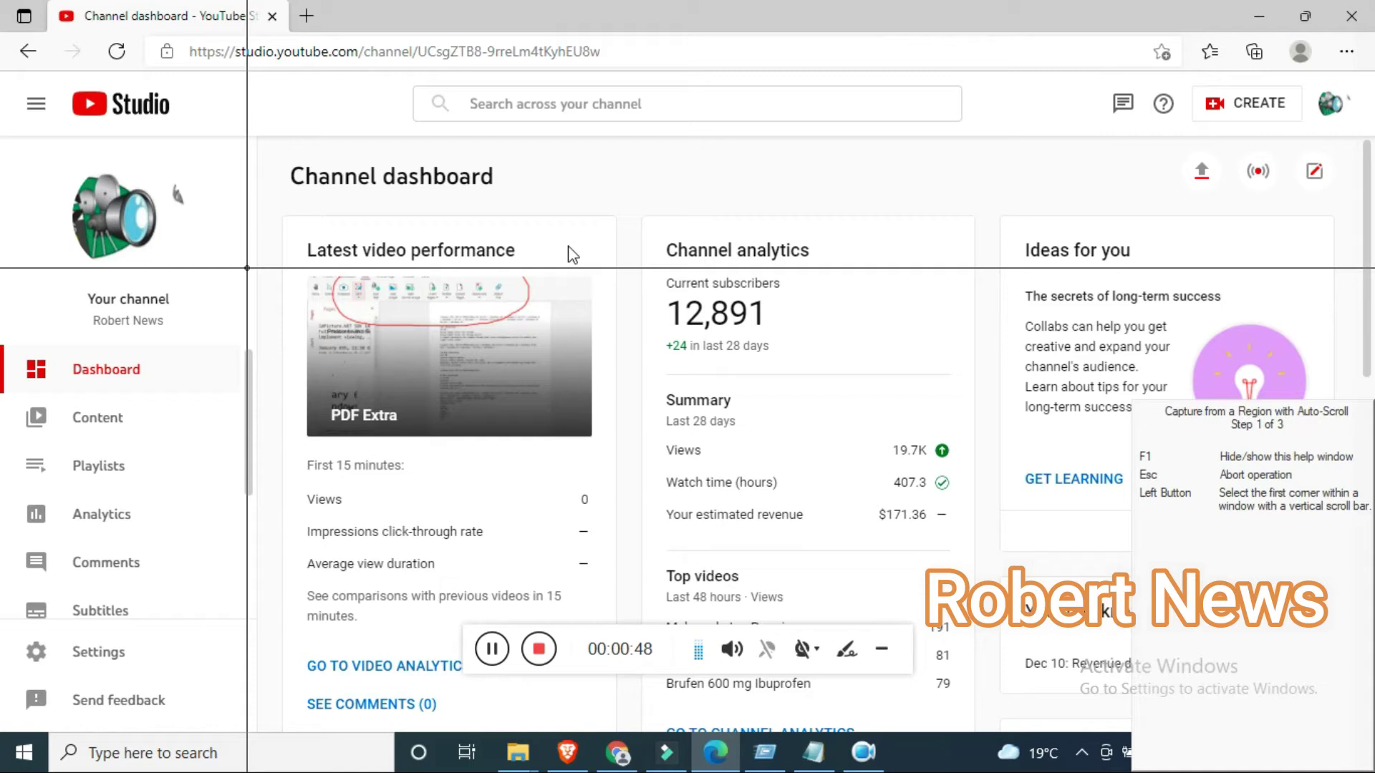
{"action": "left_click", "coordinate": [247, 269]}
{"action": "left_click", "coordinate": [256, 289]}
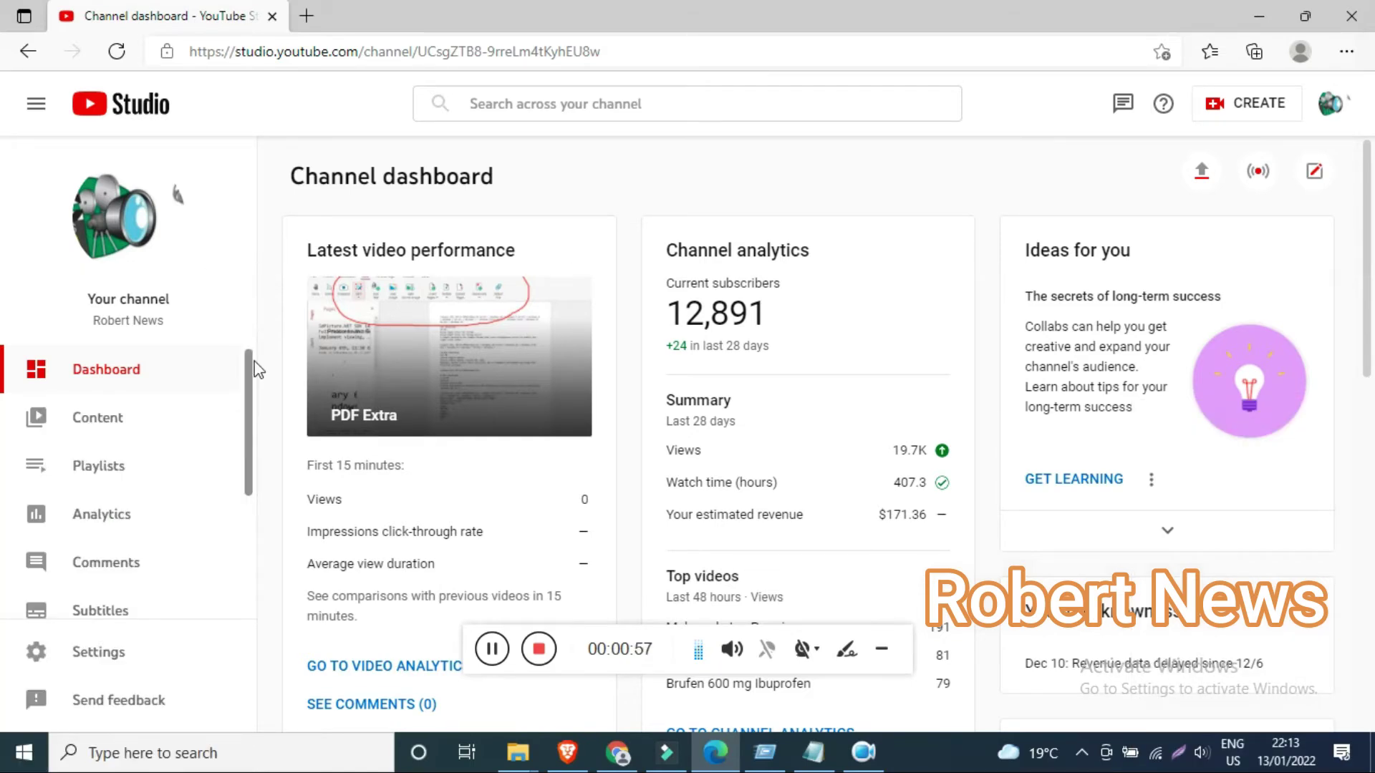
Take a full-screen capture of the YouTube Studio dashboard, producing Snap16
{"action": "left_click", "coordinate": [254, 365]}
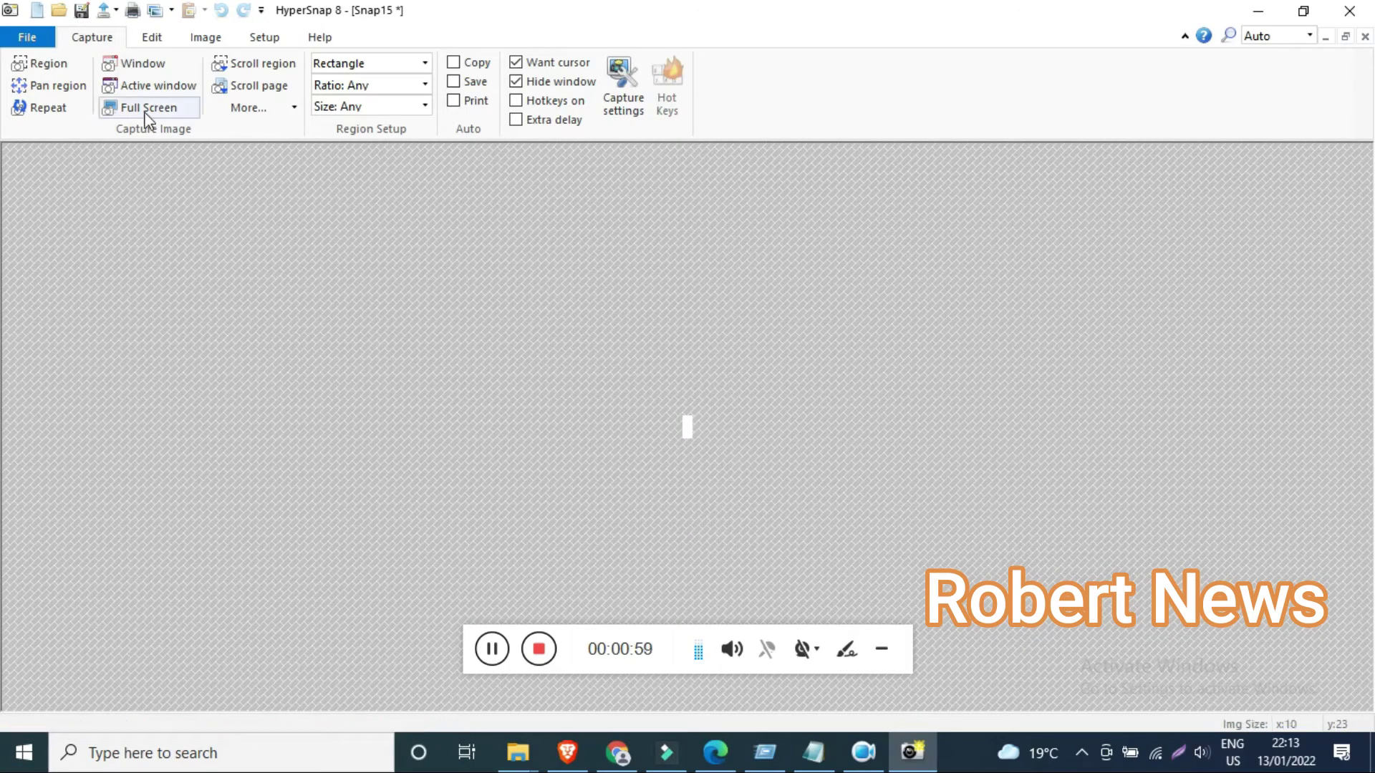
{"action": "left_click", "coordinate": [248, 98]}
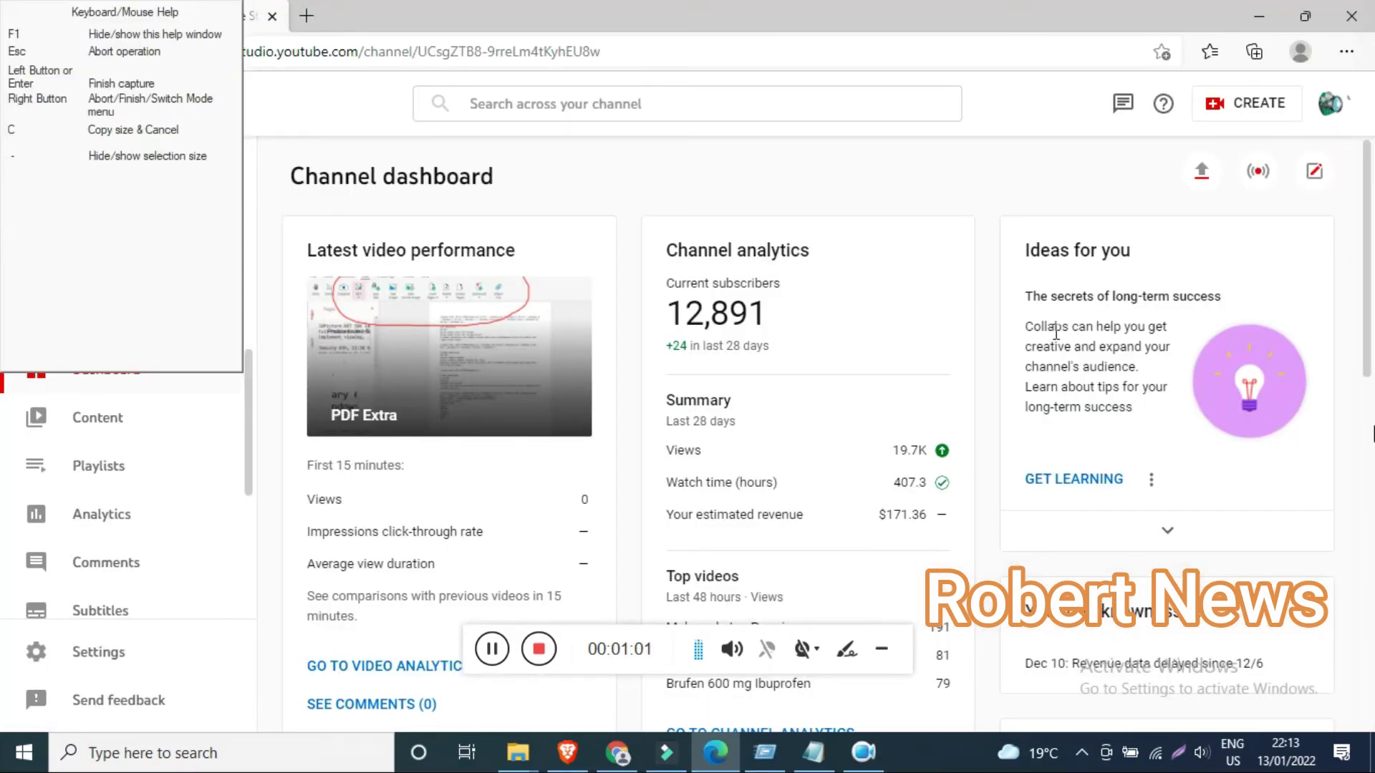
{"action": "left_click", "coordinate": [1194, 417]}
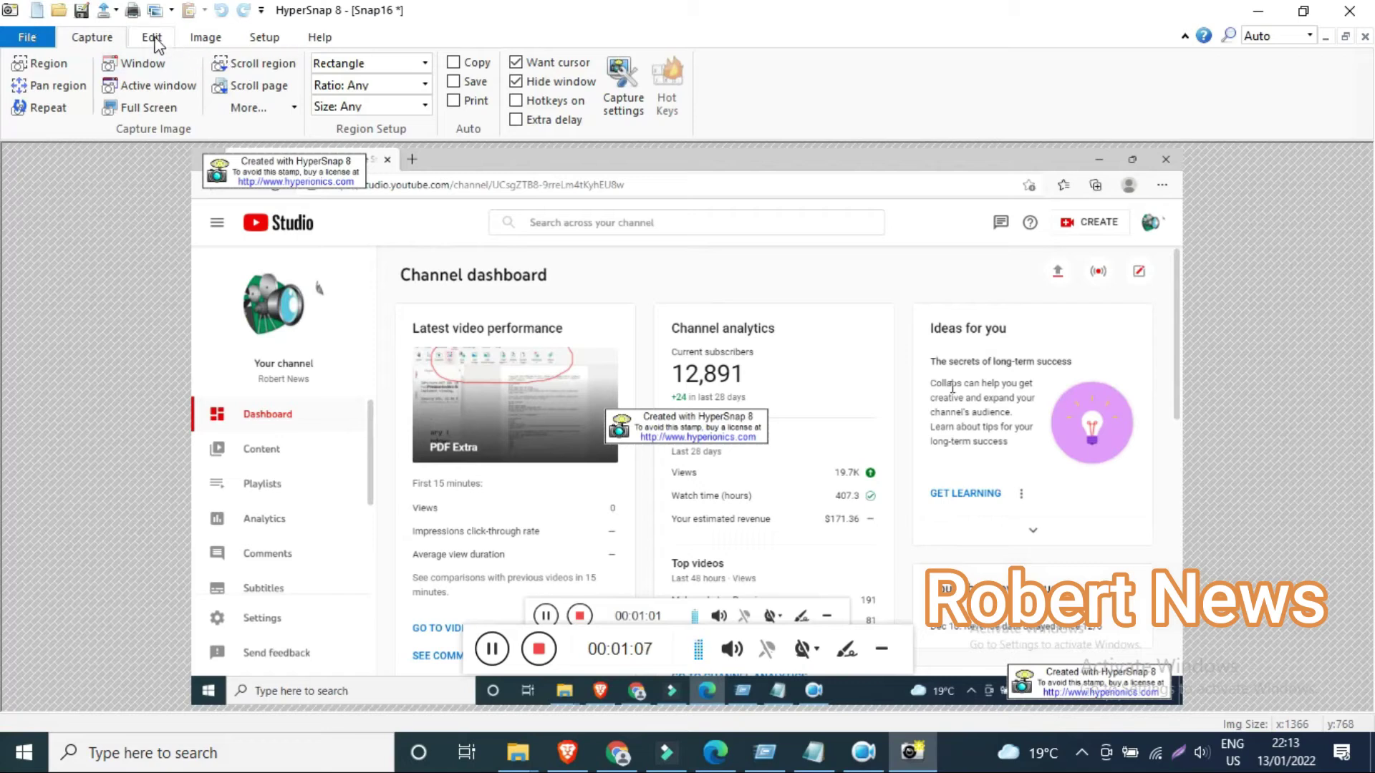
Place three filled-polygon points on the capture near the channel avatar
{"action": "left_click", "coordinate": [151, 37]}
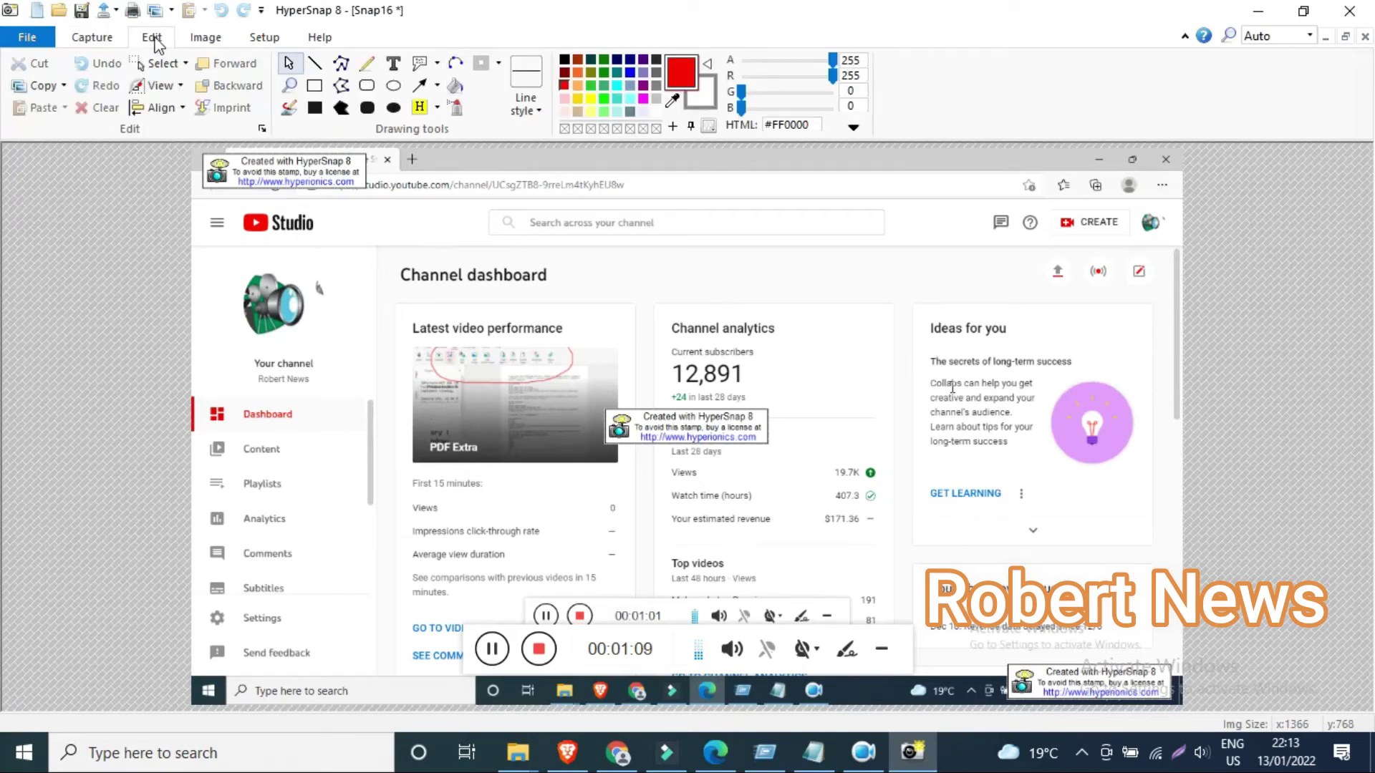
{"action": "left_click", "coordinate": [340, 108]}
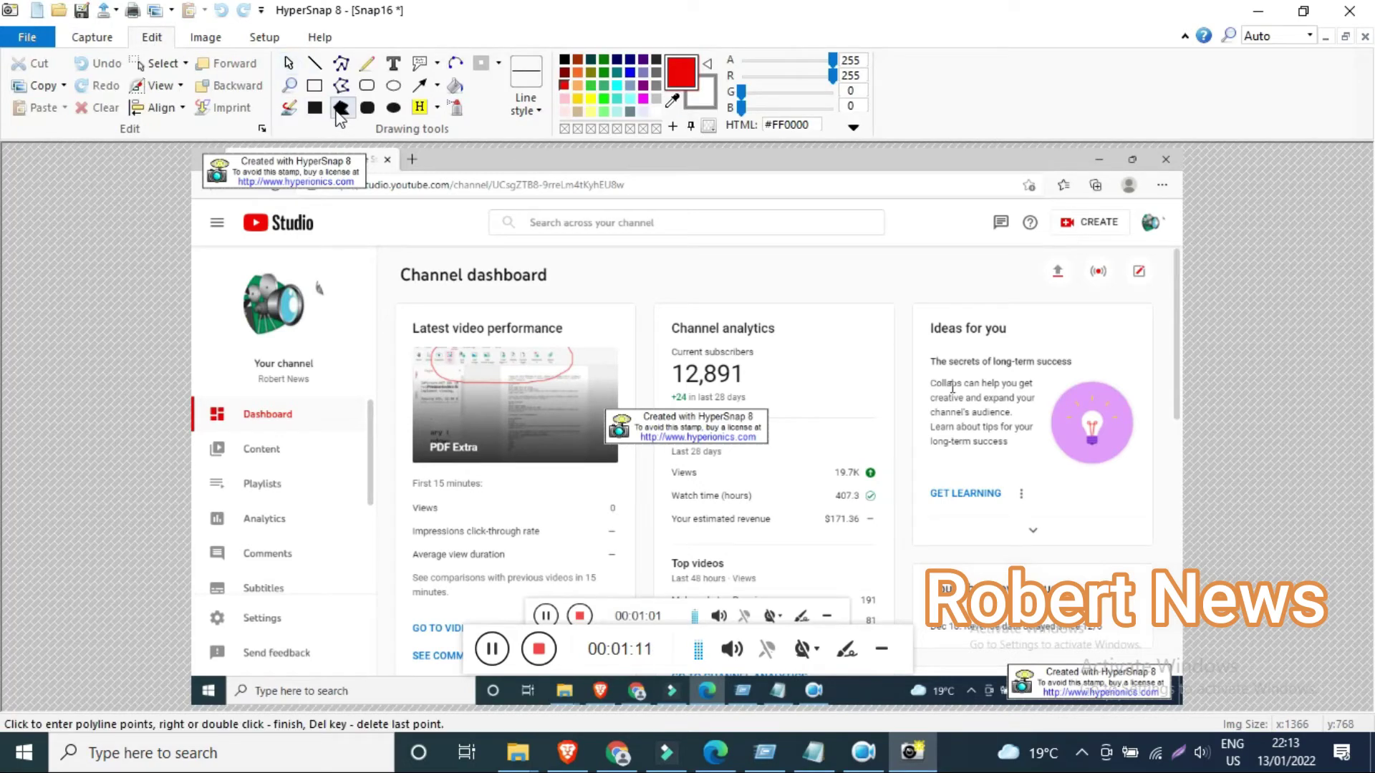
{"action": "left_click", "coordinate": [336, 263]}
{"action": "left_click", "coordinate": [236, 358]}
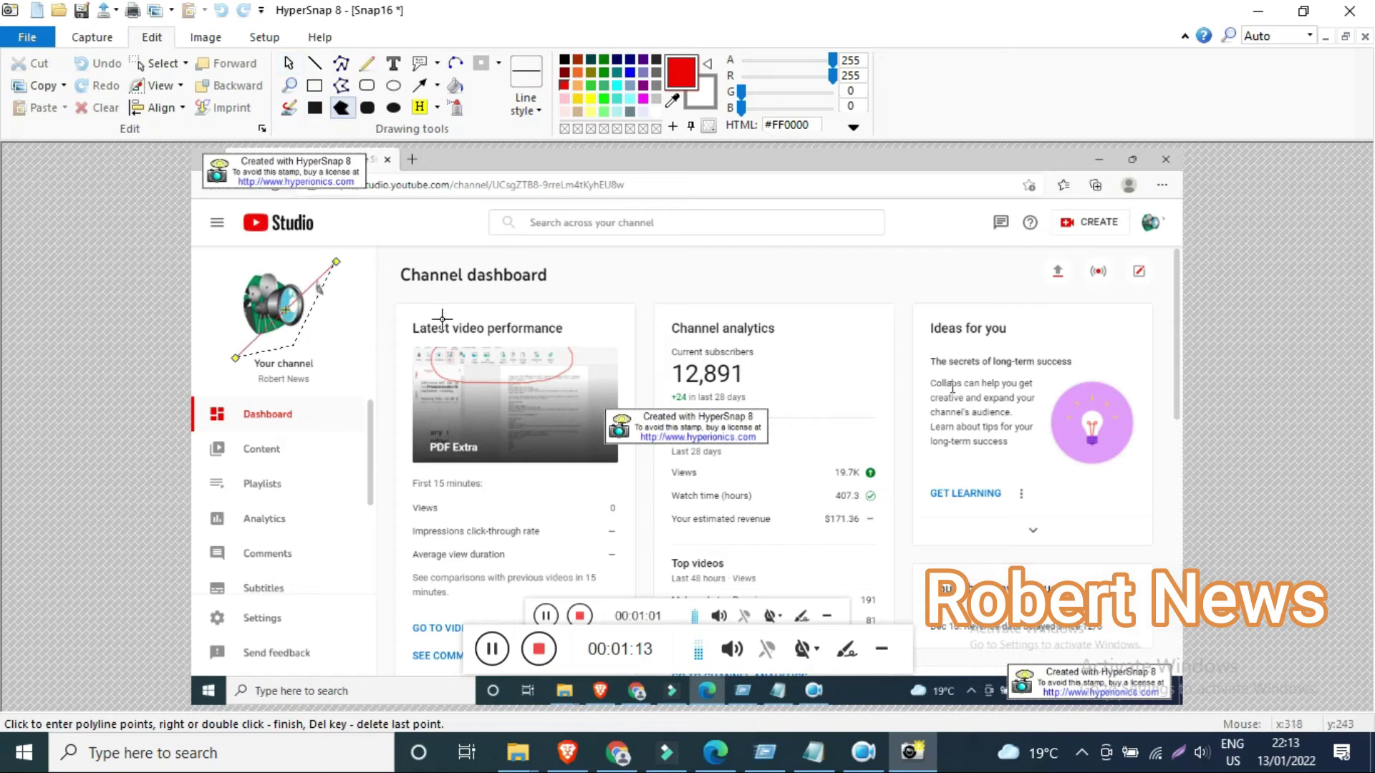
{"action": "left_click", "coordinate": [455, 164]}
Frame Channel analytics with a red rounded rectangle and circle the click-through stats with an ellipse
{"action": "left_click", "coordinate": [366, 108]}
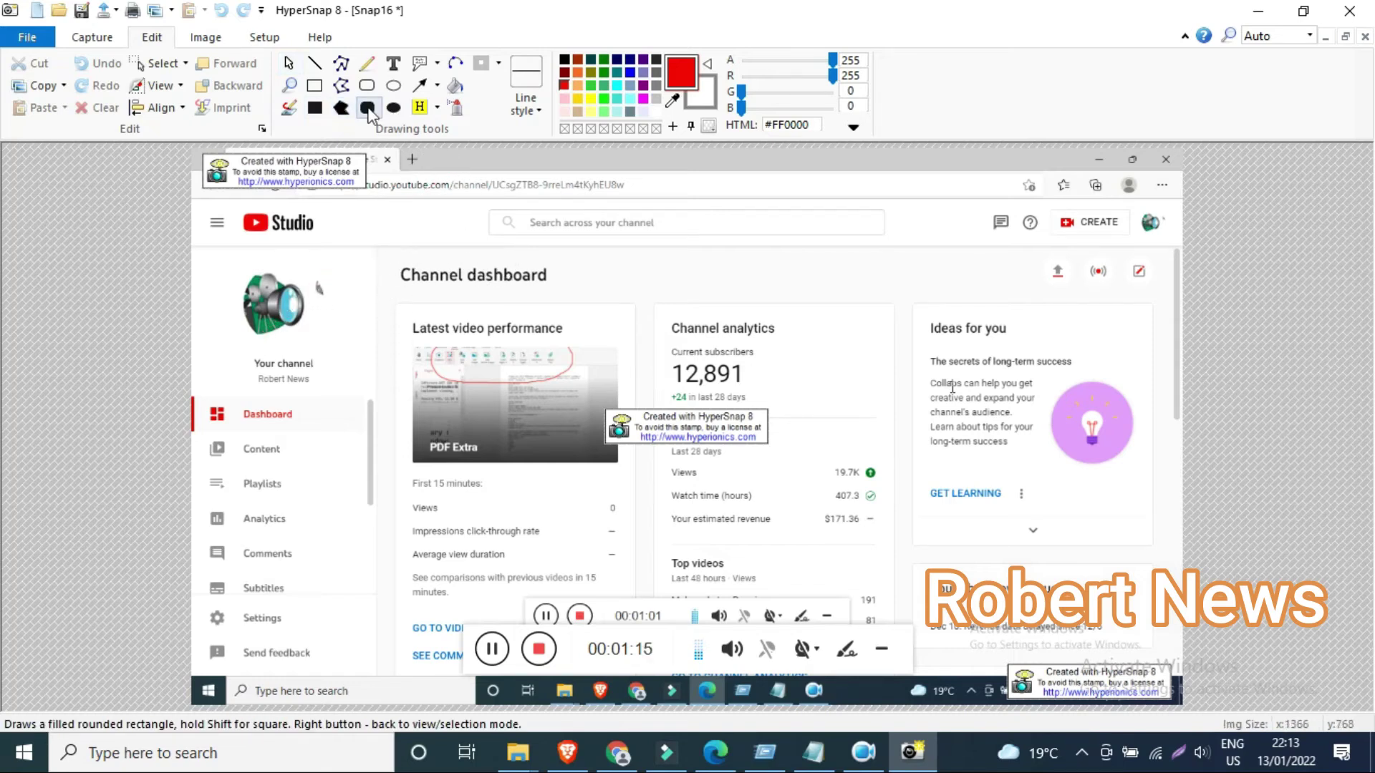
{"action": "left_click_drag", "start_coordinate": [750, 308], "coordinate": [882, 429]}
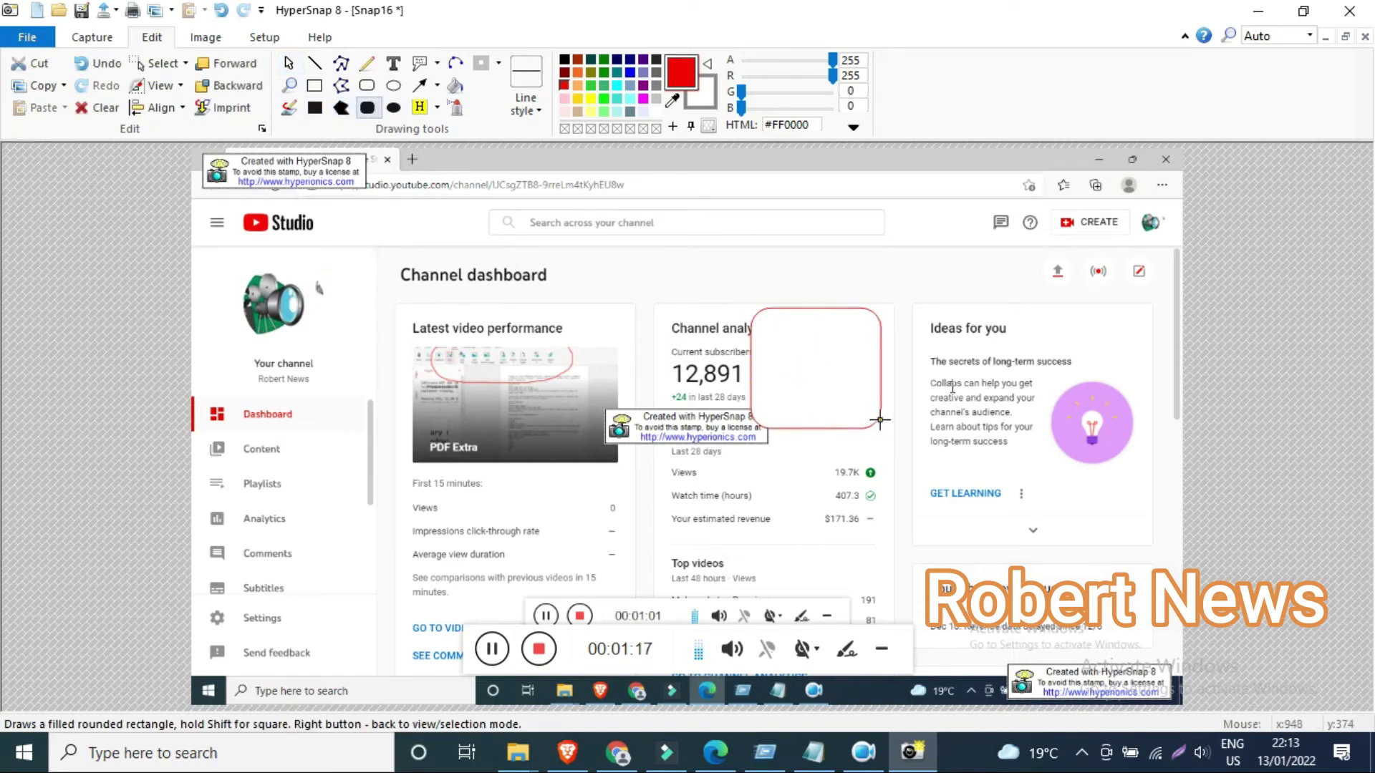
{"action": "left_click", "coordinate": [393, 86]}
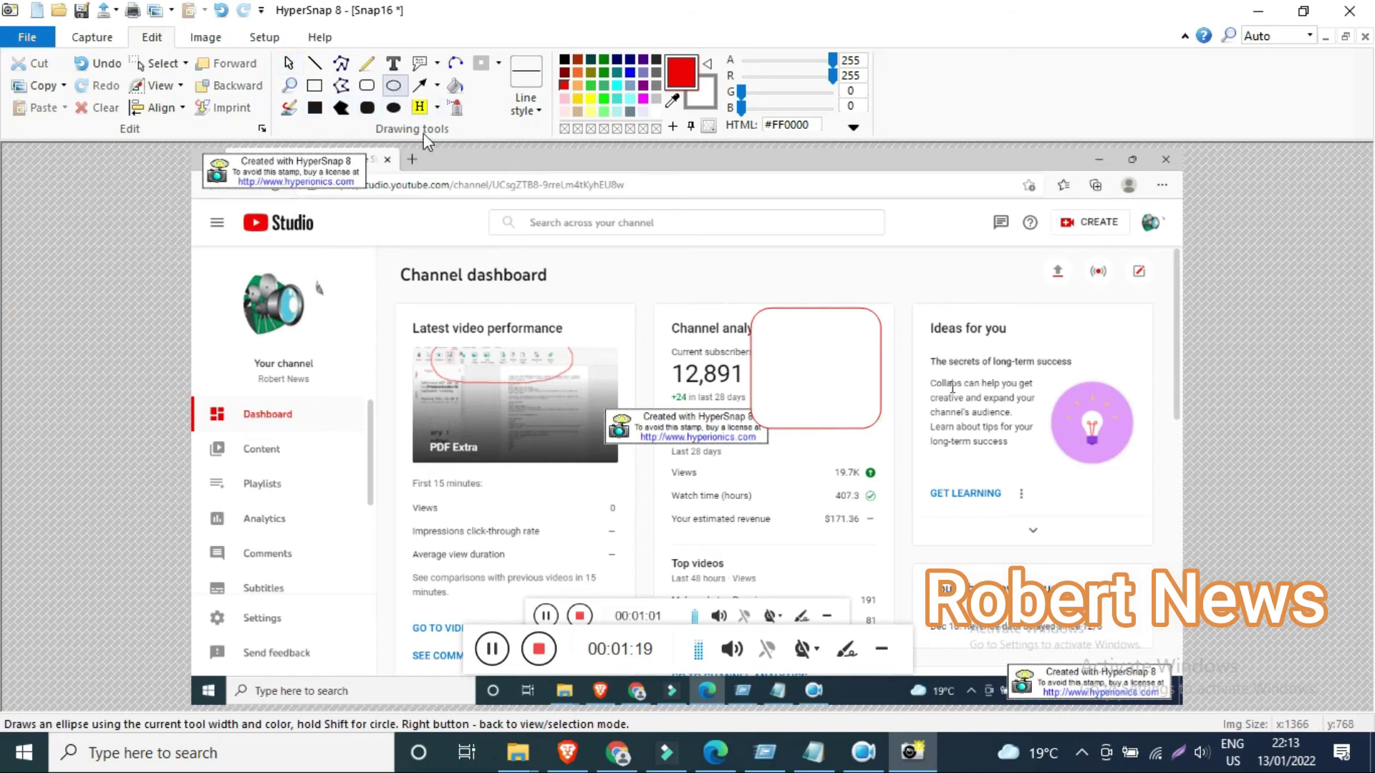
{"action": "left_click_drag", "start_coordinate": [536, 492], "coordinate": [705, 569]}
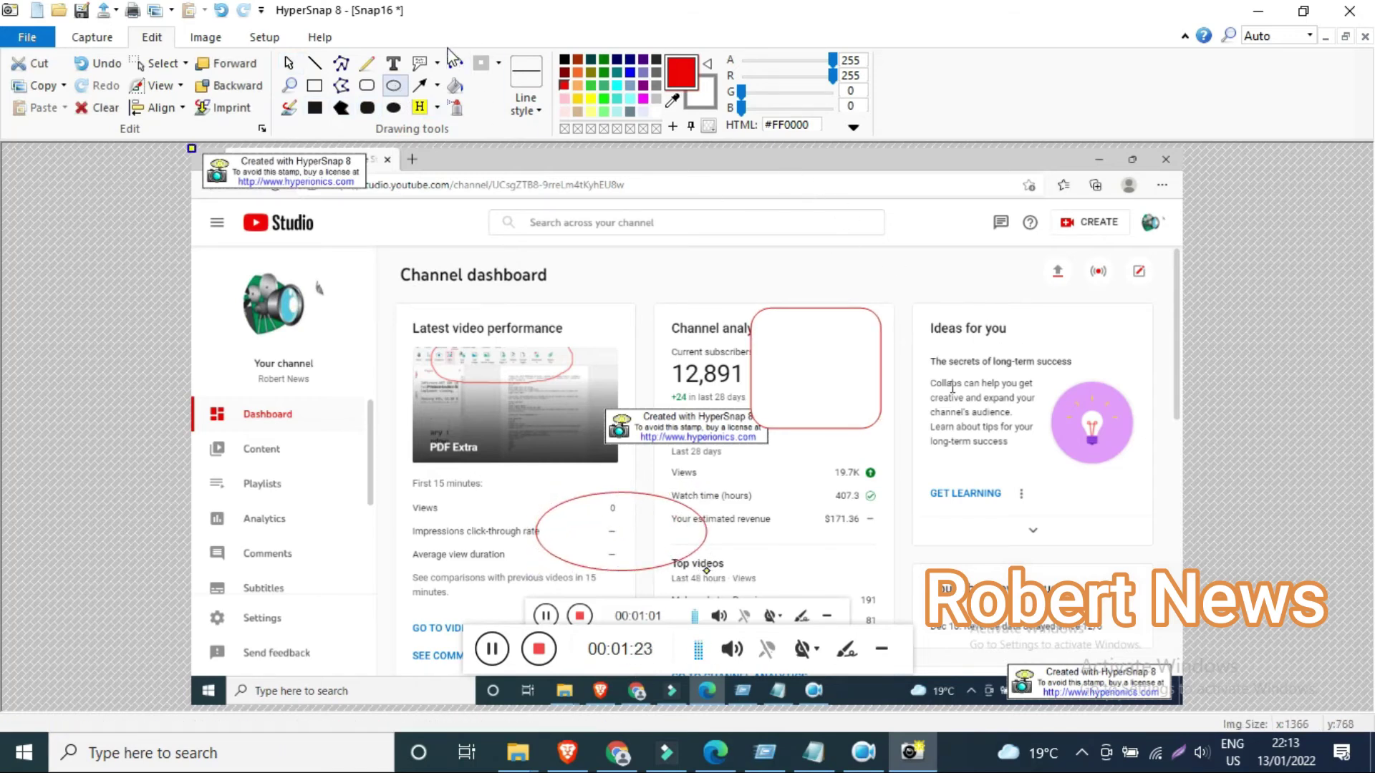
{"action": "left_click", "coordinate": [207, 38]}
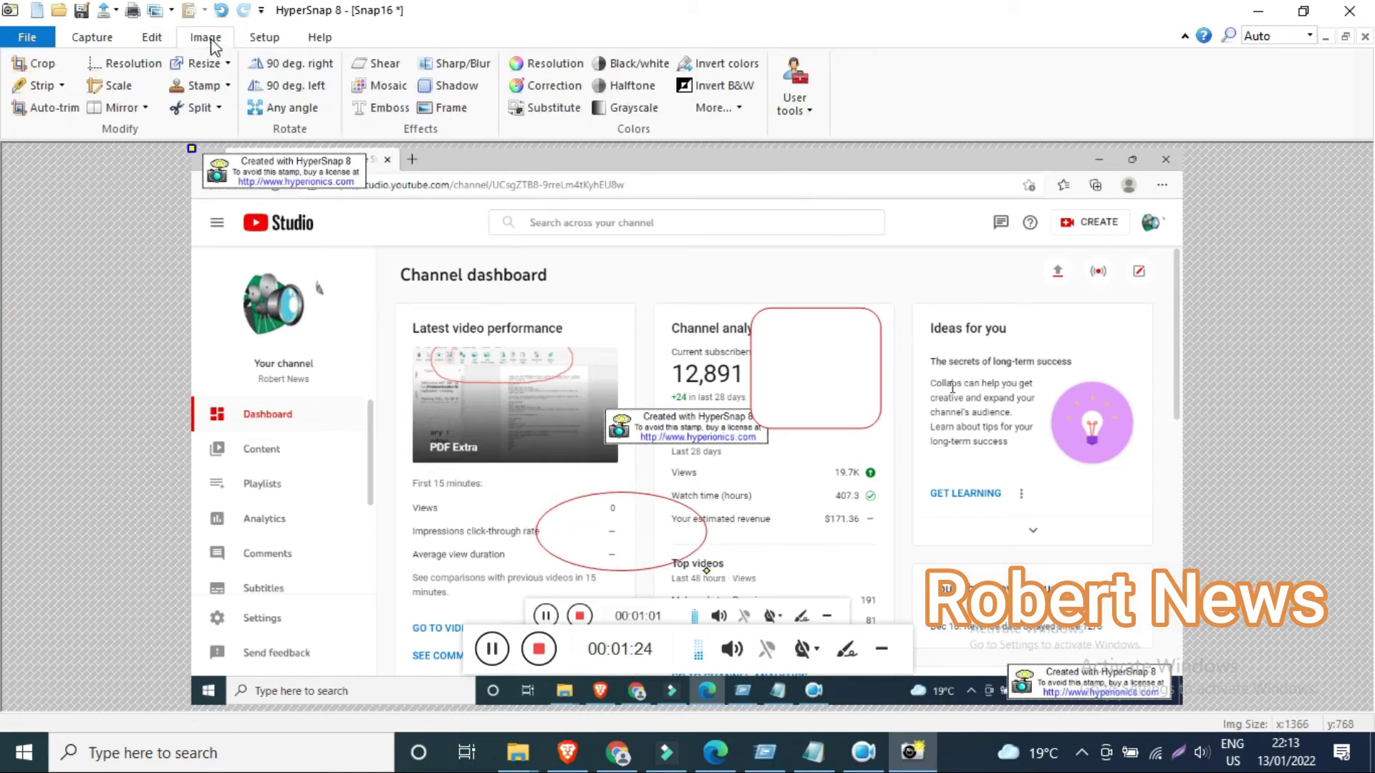
{"action": "left_click", "coordinate": [259, 43]}
{"action": "left_click", "coordinate": [315, 40]}
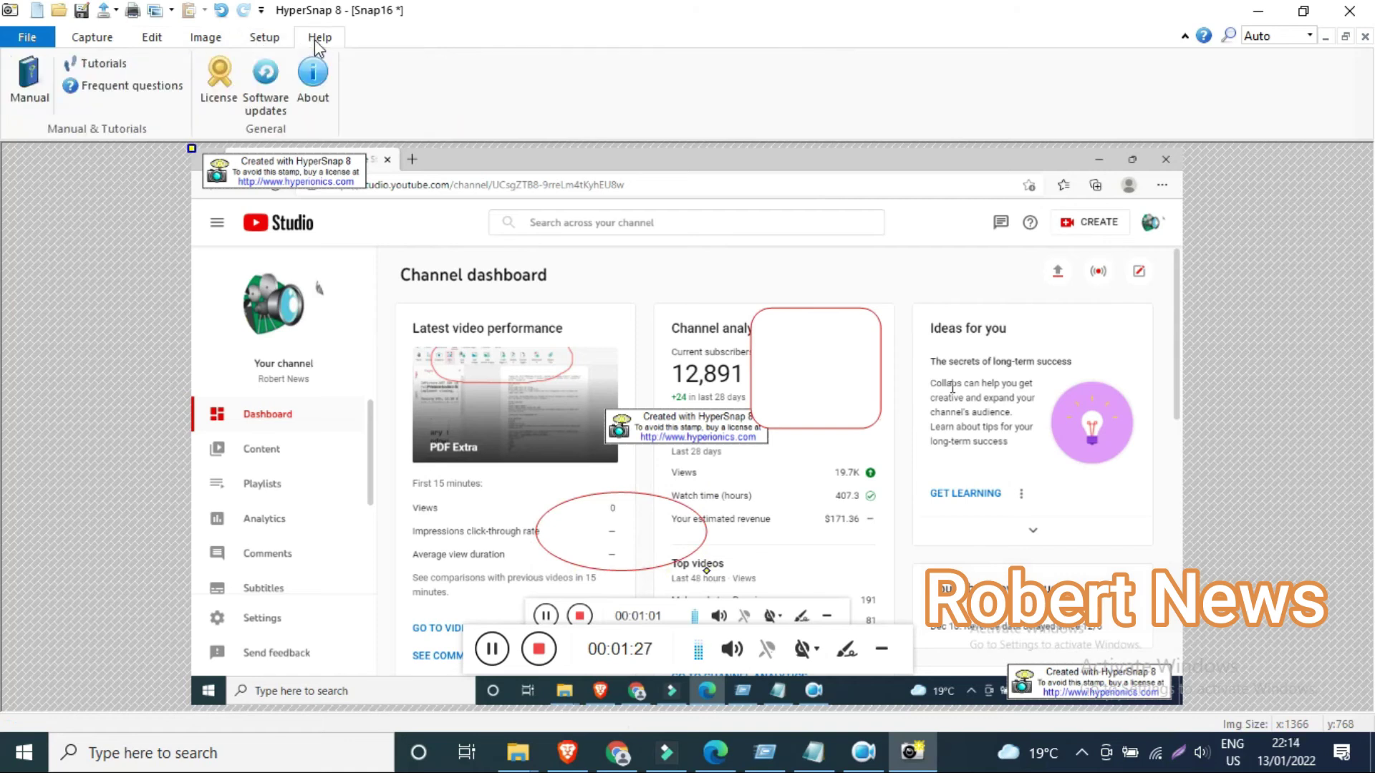
{"action": "left_click", "coordinate": [313, 77]}
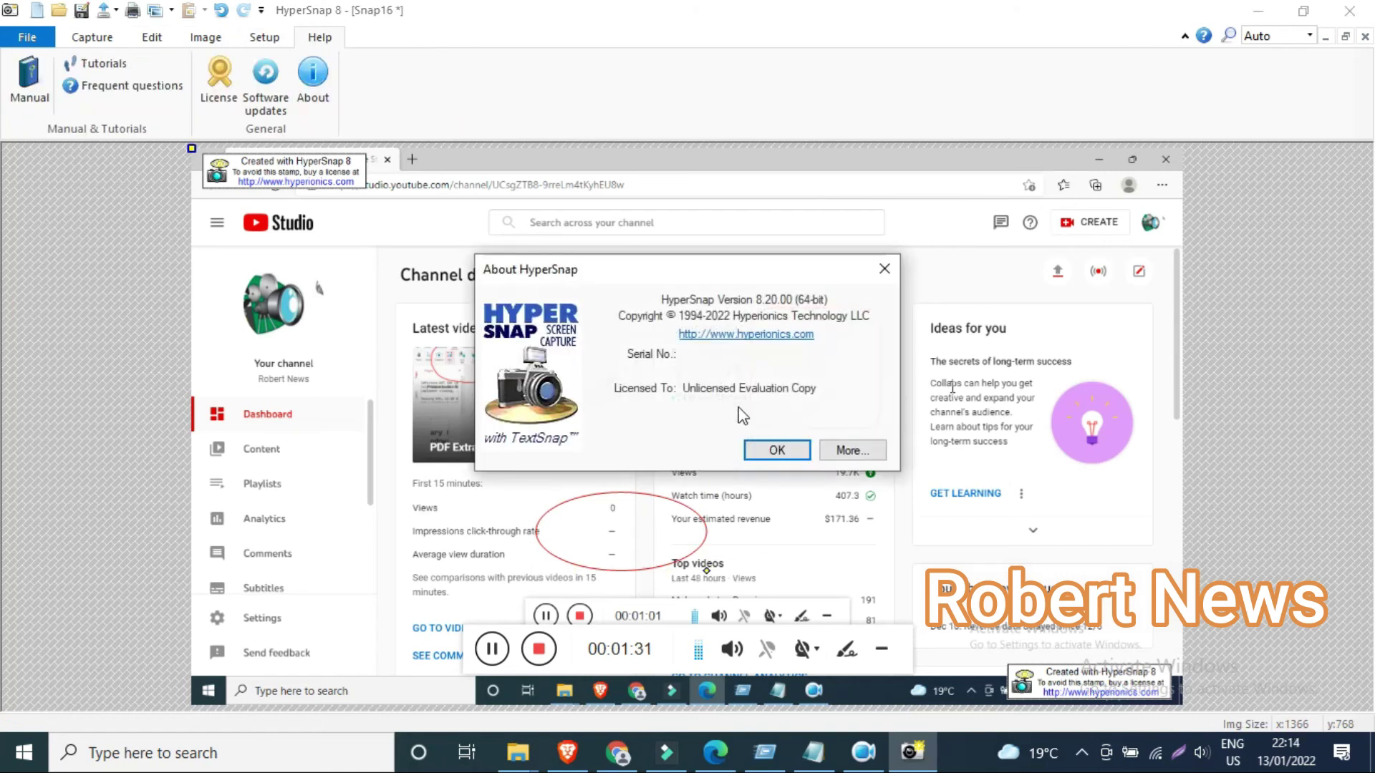
{"action": "left_click", "coordinate": [777, 451]}
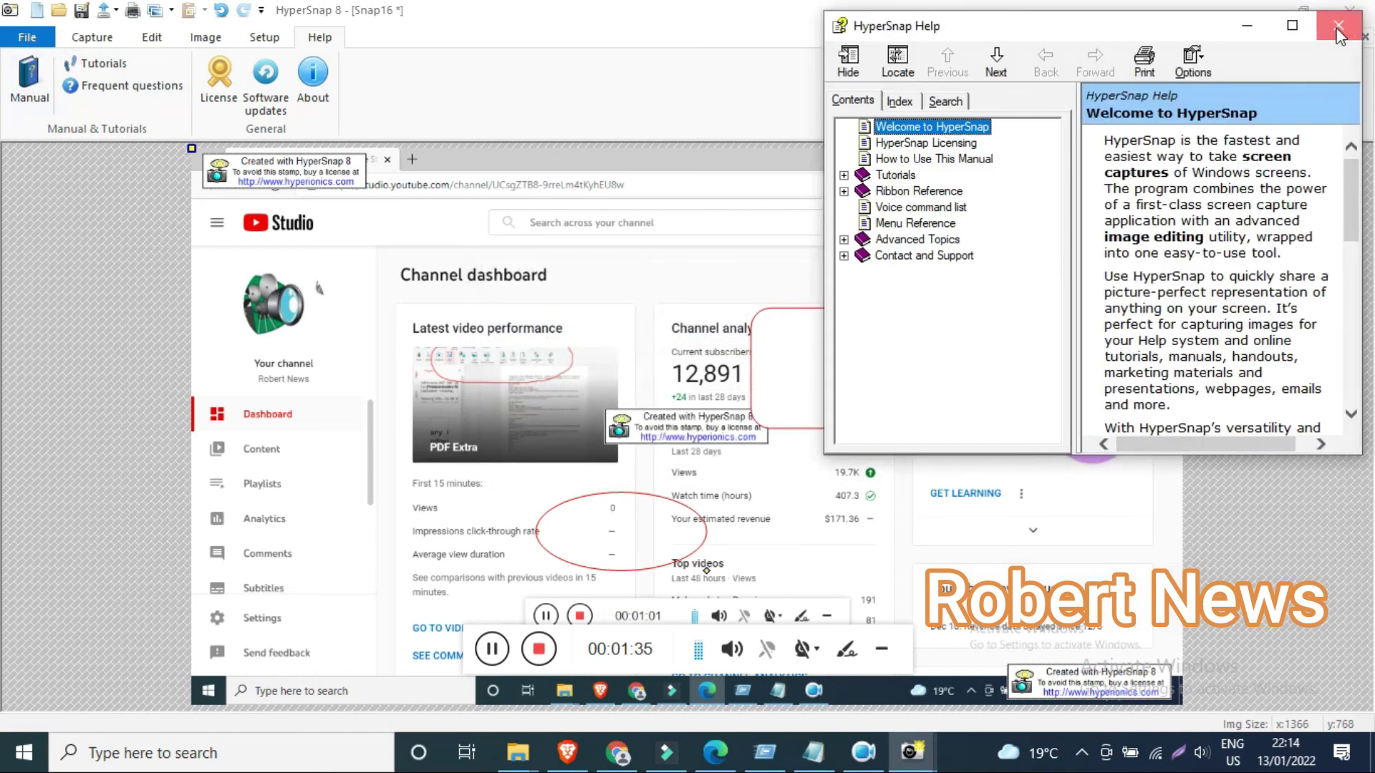
{"action": "left_click", "coordinate": [1338, 25]}
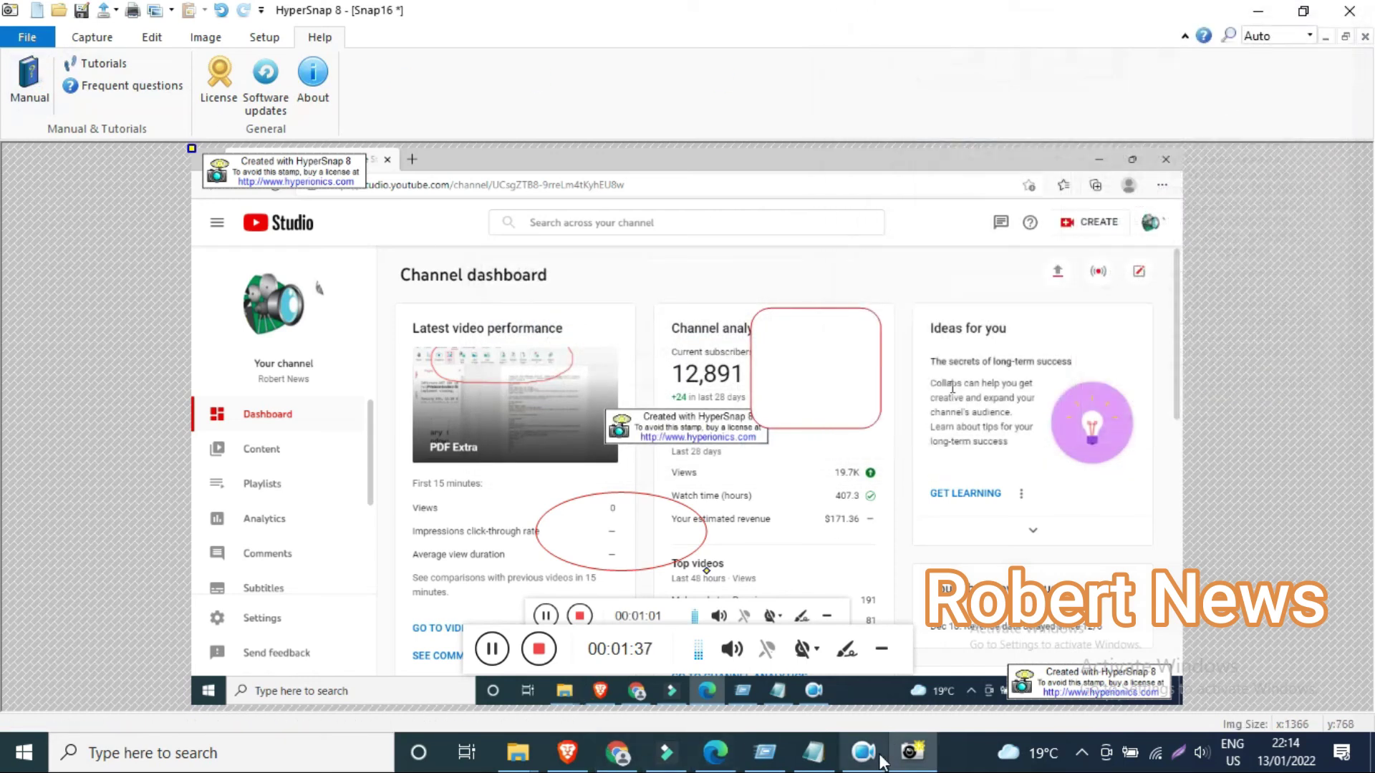